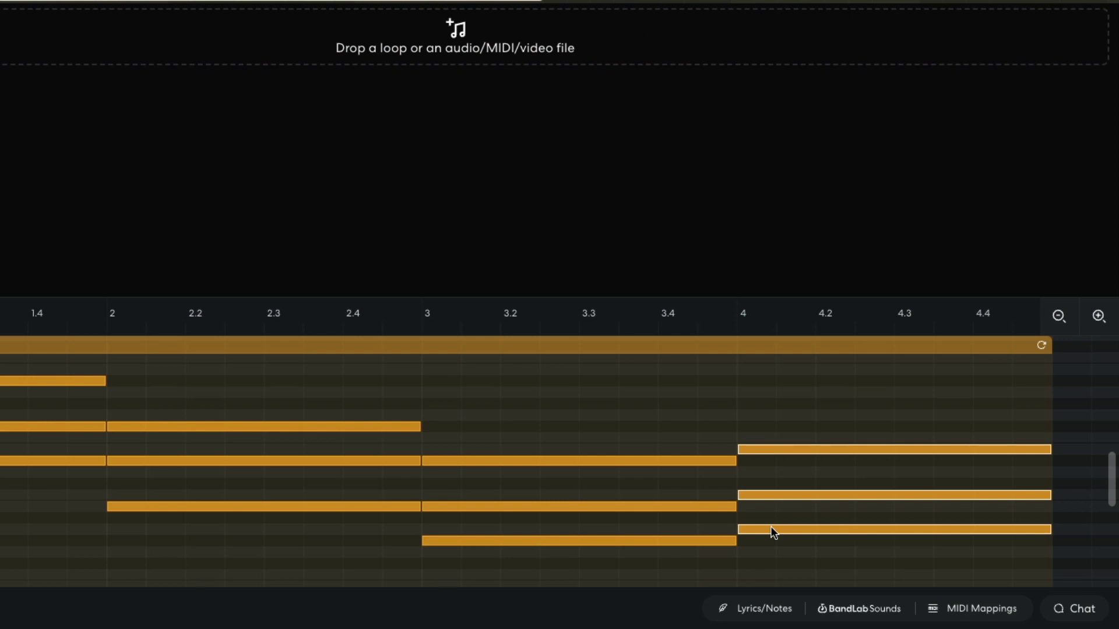
# - Open the empty Vocal Sample project, 120 bpm in 4/4, with no tracks
pyautogui.moveTo(874, 560); pyautogui.dragTo(875, 553)
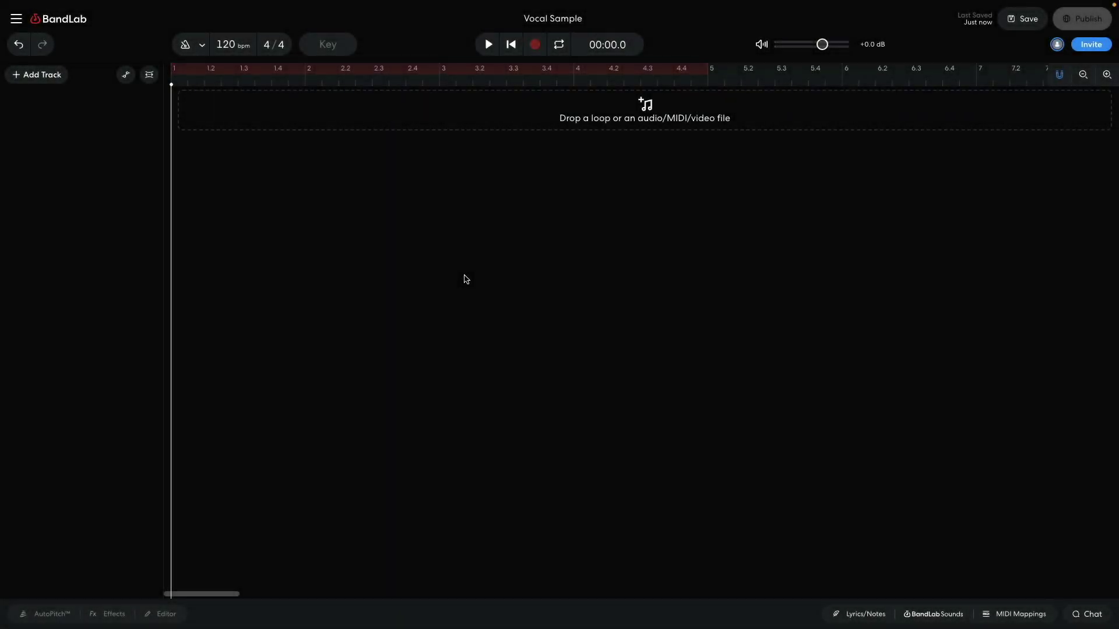
# - Set the tempo to 125 bpm and open Dance Vocal Phrases from a 'dance vocal' Sounds search
pyautogui.doubleClick(318, 61)
pyautogui.write('1')
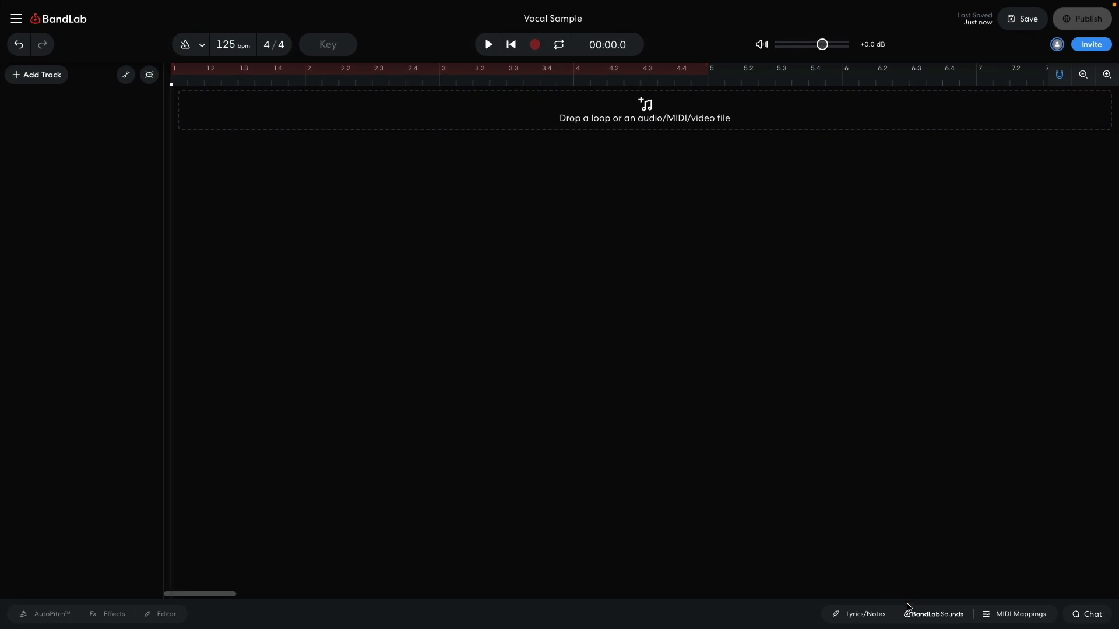
pyautogui.click(907, 608)
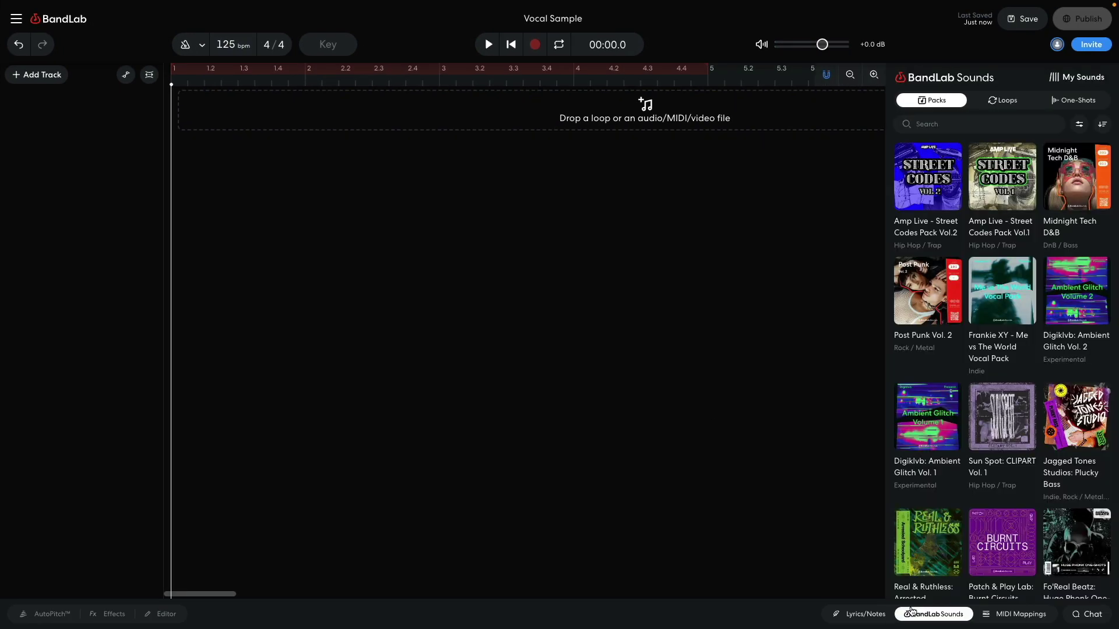
pyautogui.write('dance vocal')
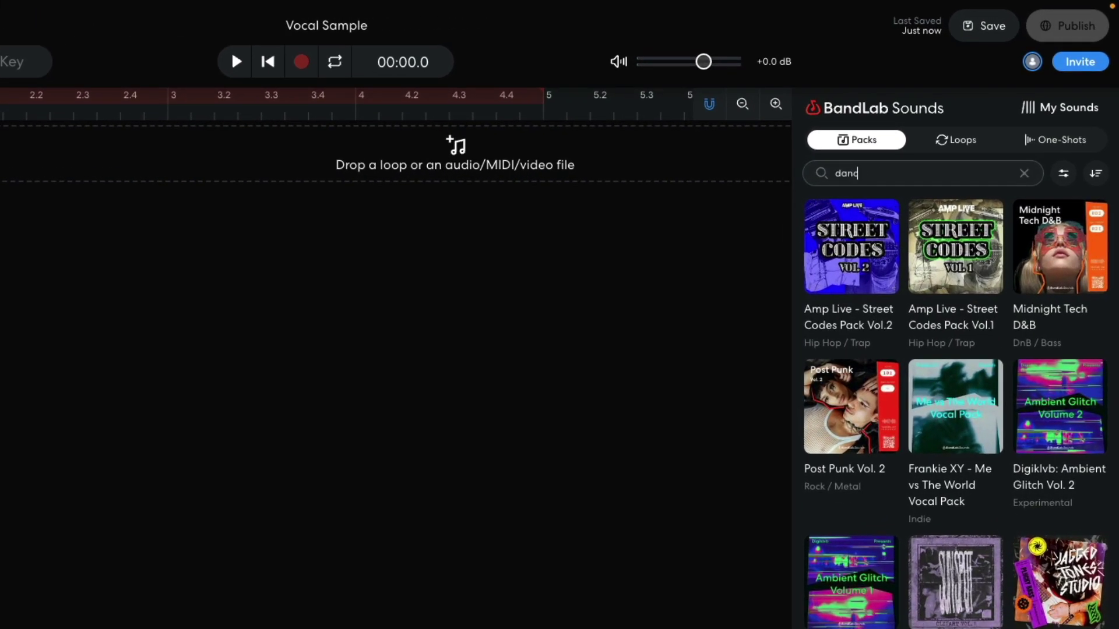
pyautogui.press('Return')
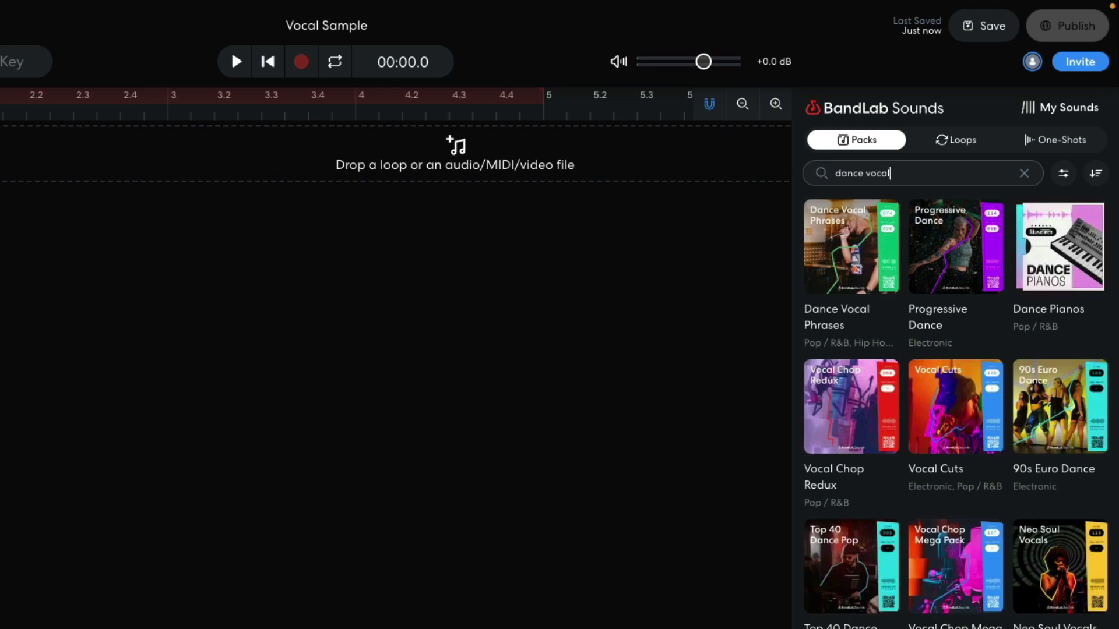
pyautogui.click(842, 320)
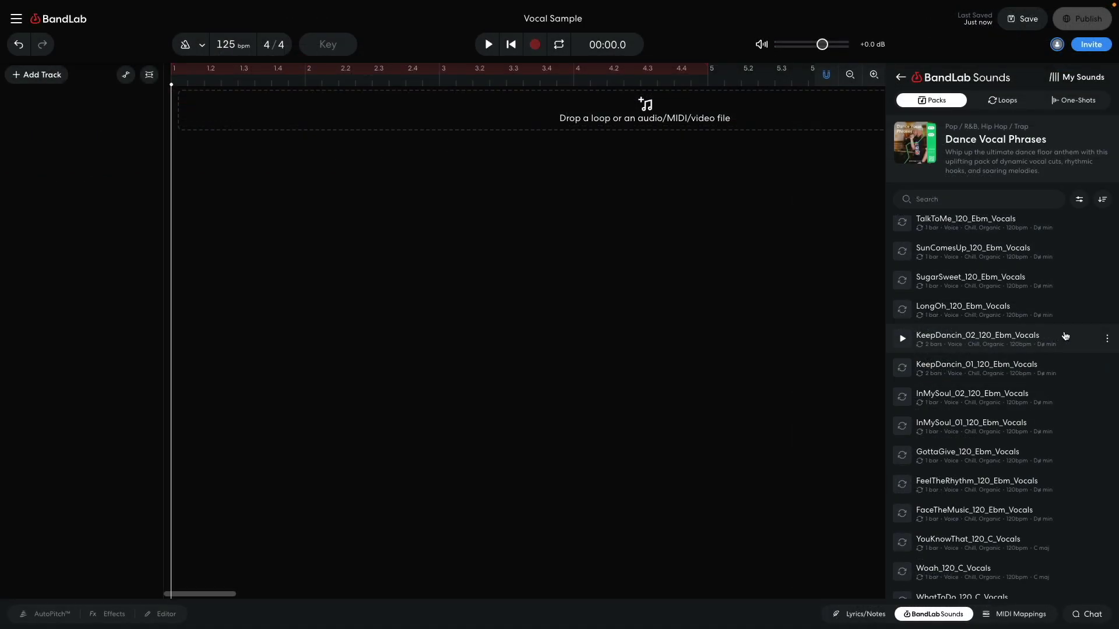
# - Drop KeepDancin_02_120_Ebm_Vocals on a new track at bar 1 and accept the D# minor key
pyautogui.moveTo(1051, 338); pyautogui.dragTo(183, 110)
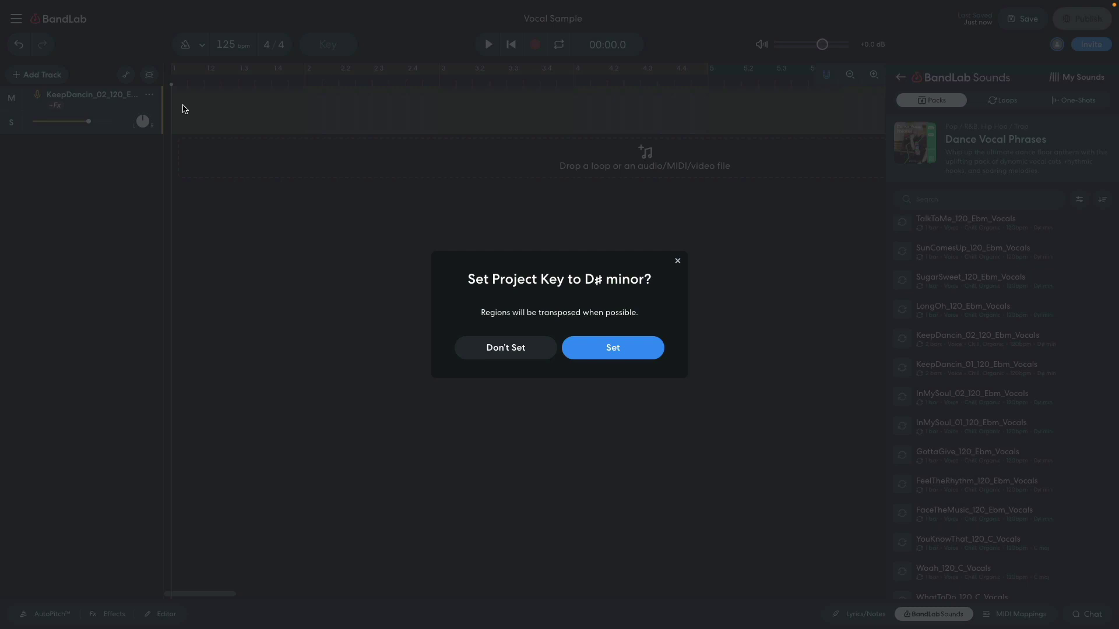
pyautogui.click(613, 354)
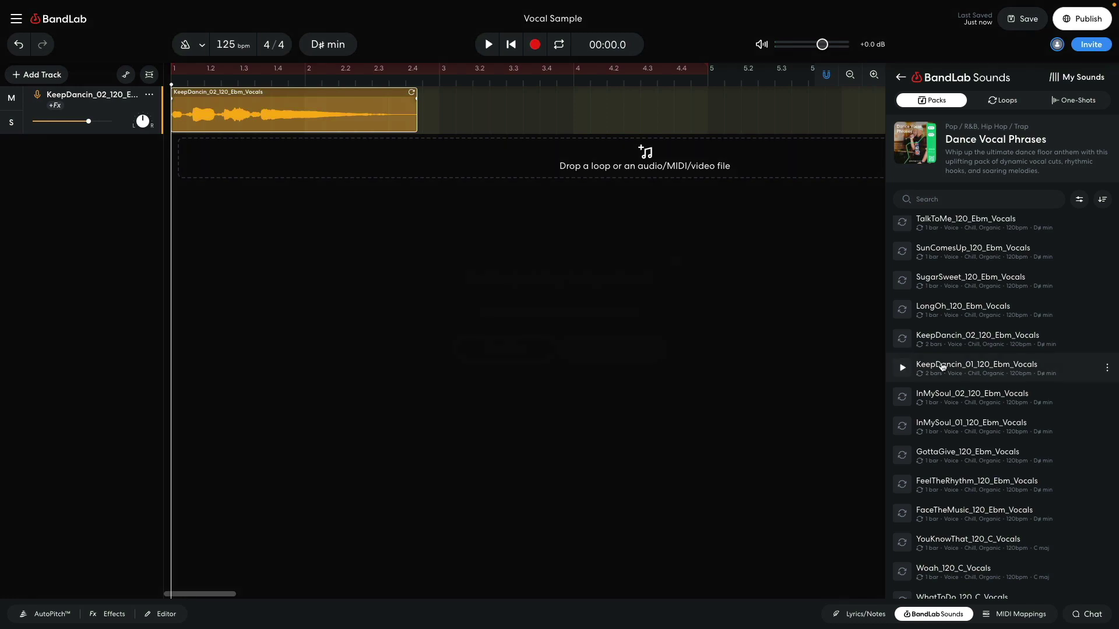
# - Drag KeepDancin_01_120_Ebm_Vocals onto the vocal track at bar 3, right after the first phrase
pyautogui.moveTo(942, 366); pyautogui.dragTo(447, 111)
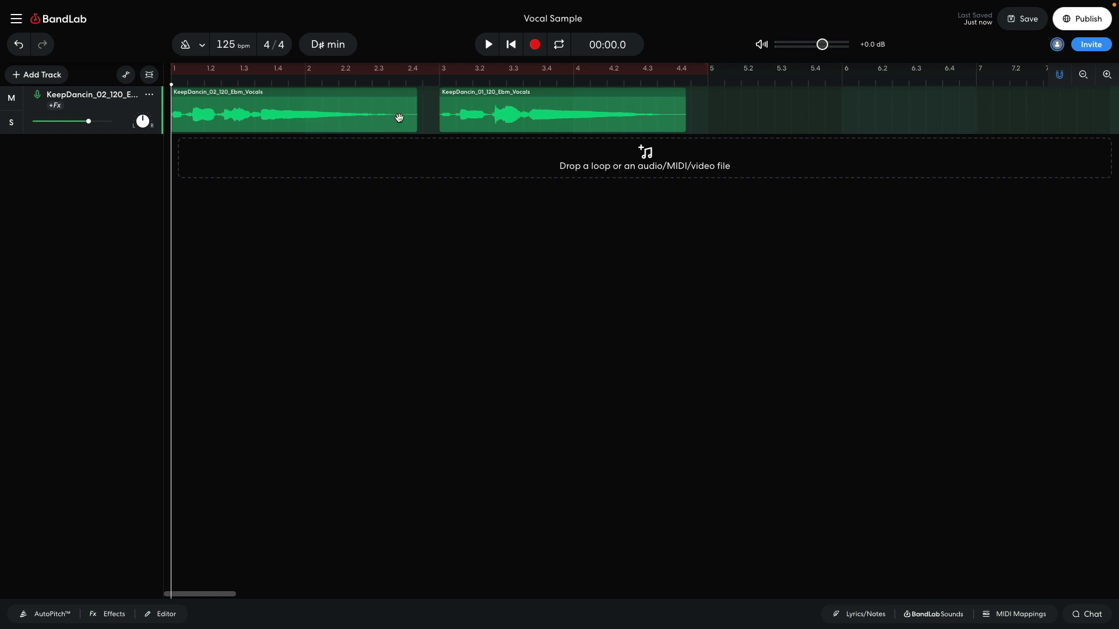
# - Trim the first vocal clip to end at bar 2 and the second at bar 4, then play them back
pyautogui.moveTo(415, 114); pyautogui.dragTo(307, 115)
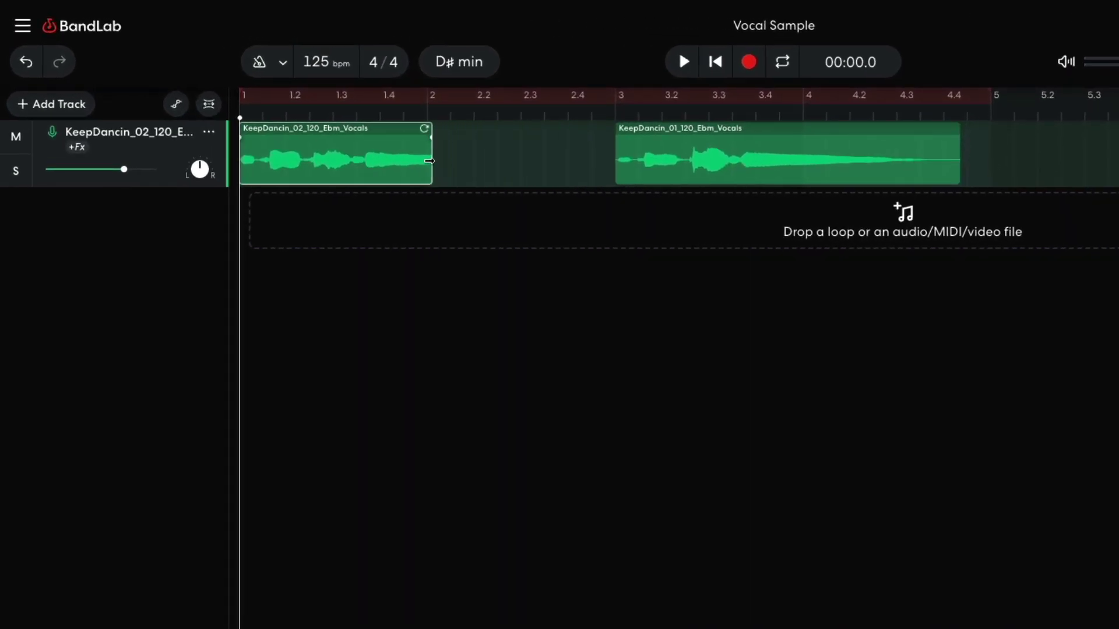
pyautogui.moveTo(429, 160); pyautogui.dragTo(379, 139)
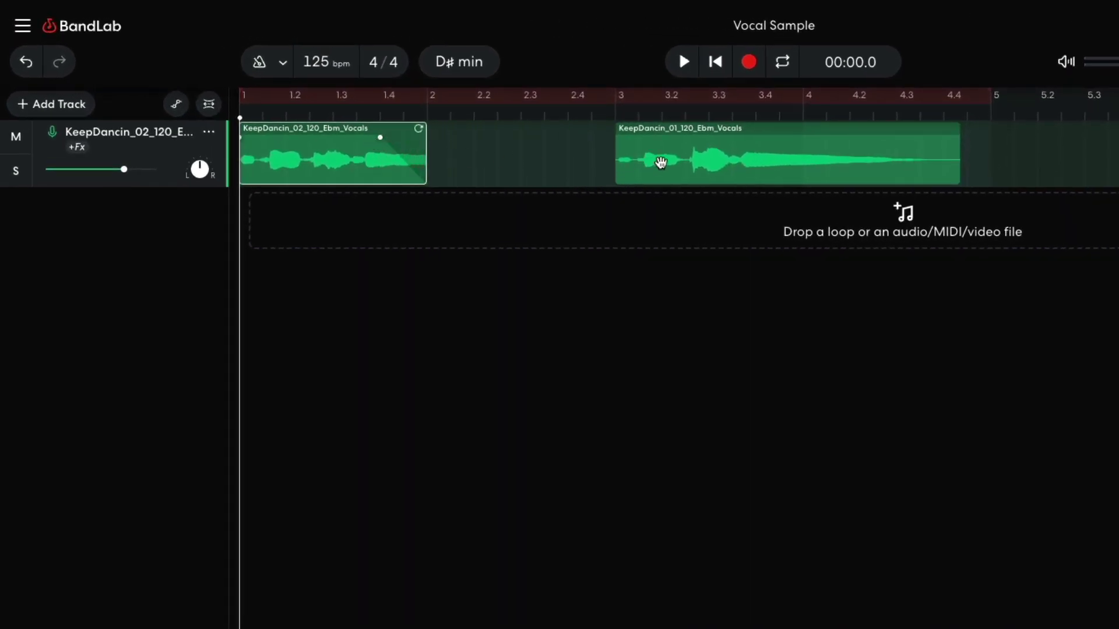
pyautogui.click(666, 162)
pyautogui.moveTo(960, 159); pyautogui.dragTo(754, 139)
pyautogui.press('space')
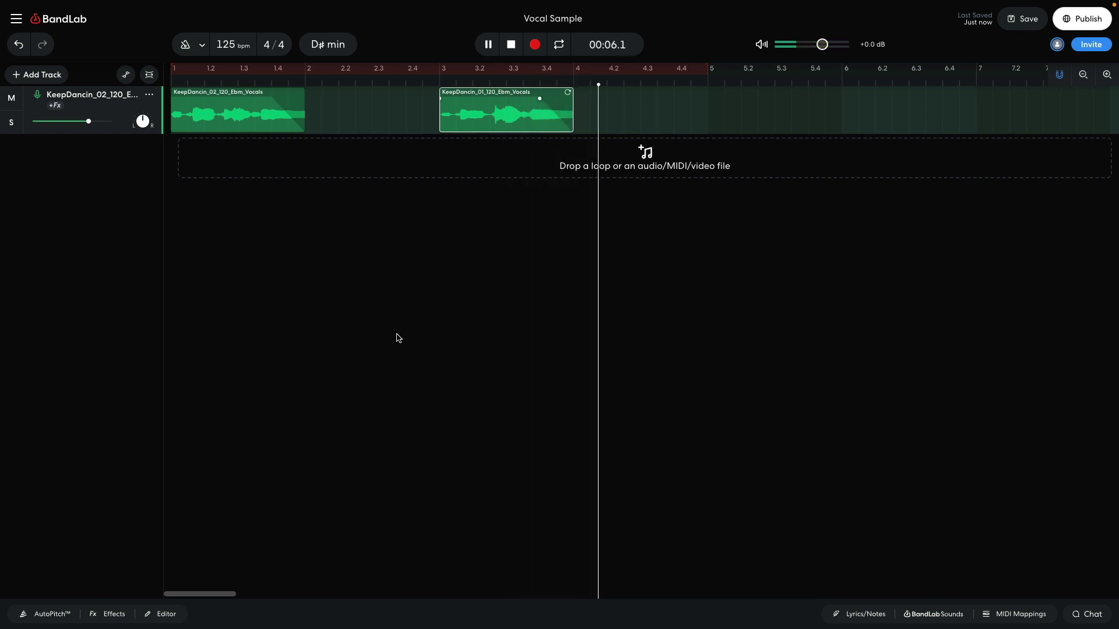
pyautogui.press('space')
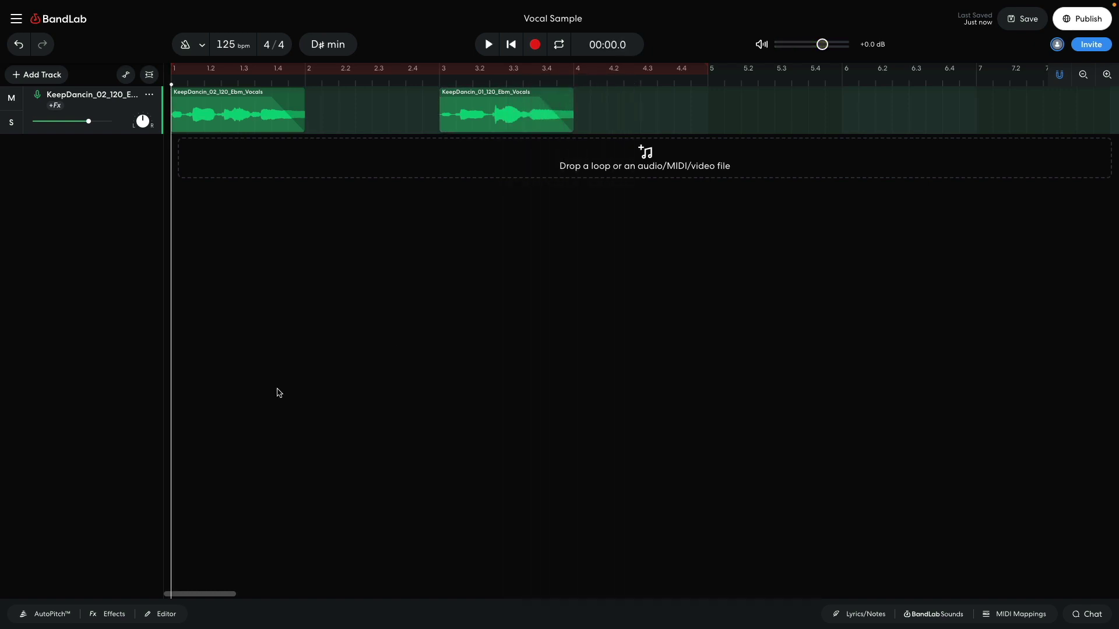
# - Apply the Vocals > Modern Hook effects preset to the vocal track
pyautogui.click(119, 617)
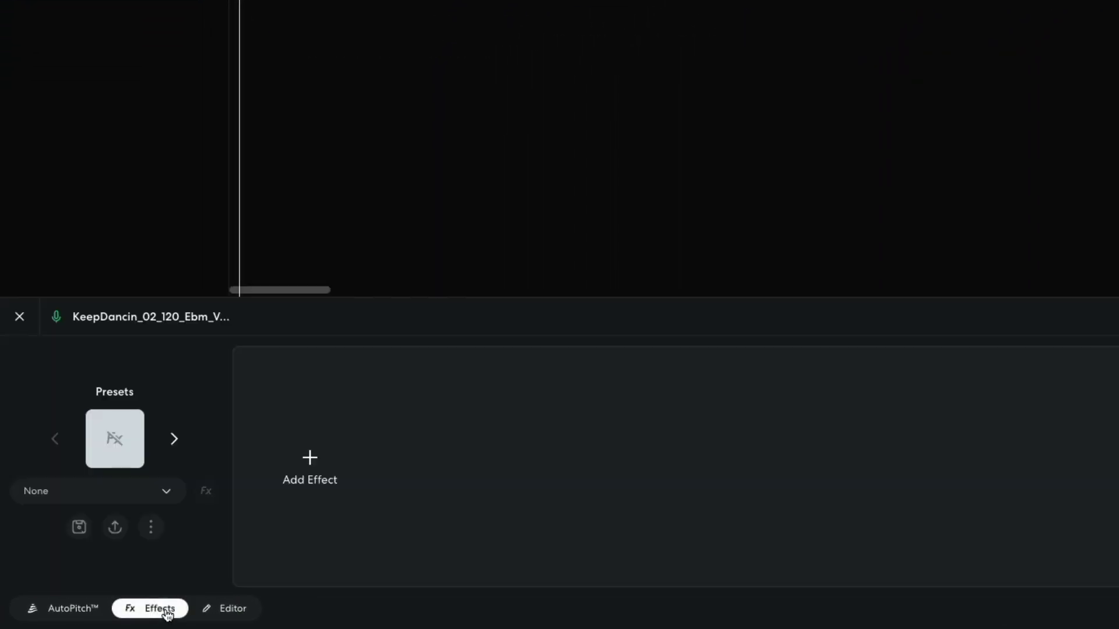
pyautogui.click(124, 444)
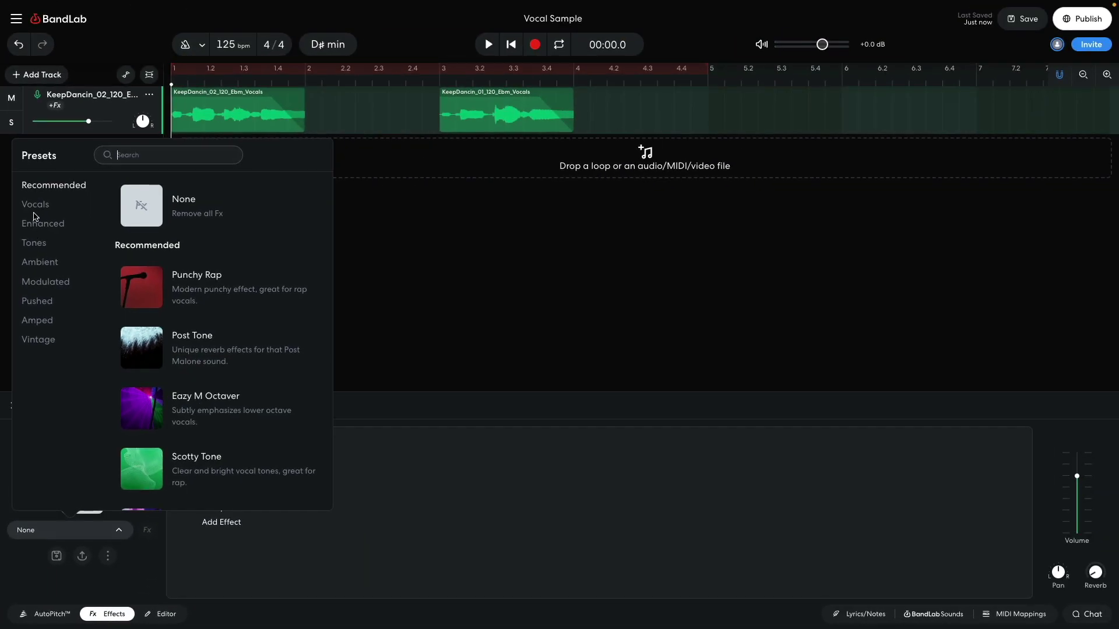
pyautogui.scroll(-3, 35, 213)
pyautogui.click(35, 212)
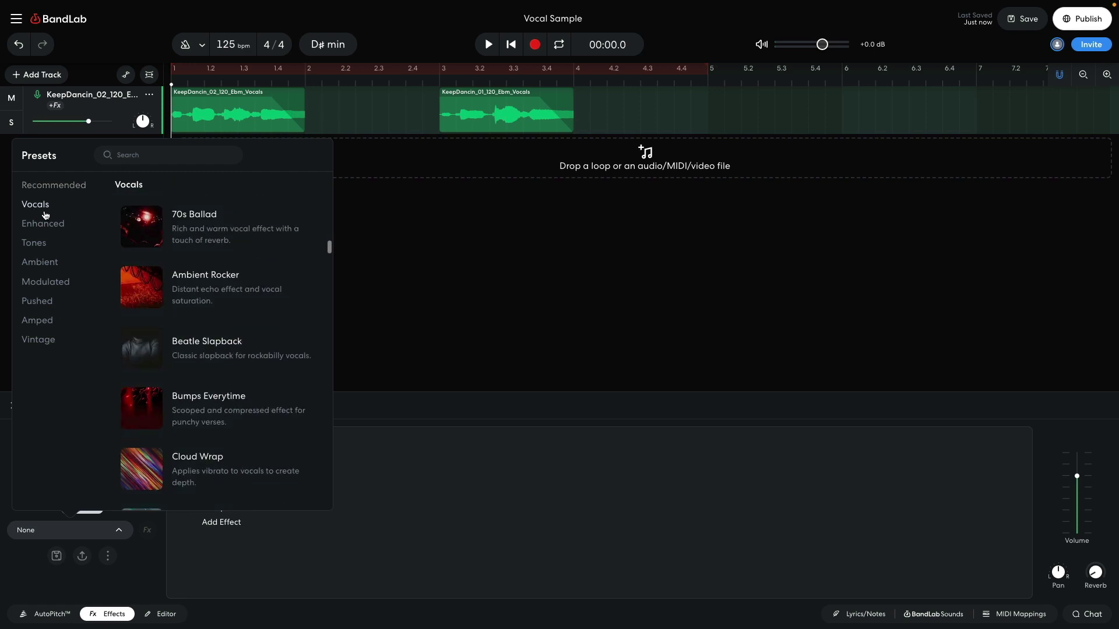
pyautogui.scroll(-4, 256, 281)
pyautogui.scroll(-6, 249, 282)
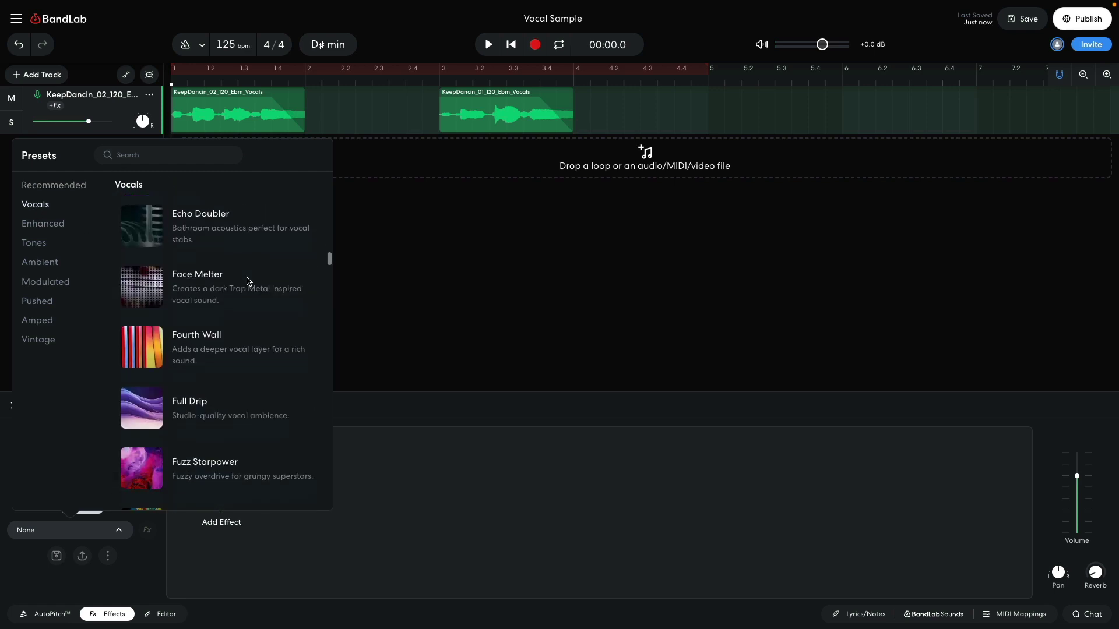
pyautogui.scroll(-5, 248, 283)
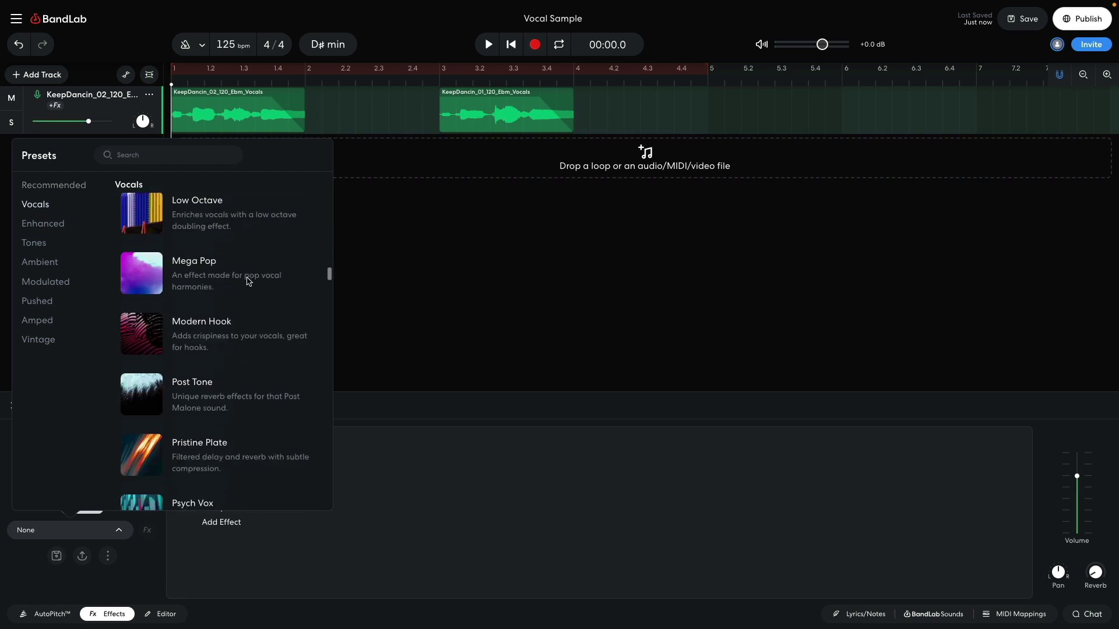
pyautogui.click(222, 333)
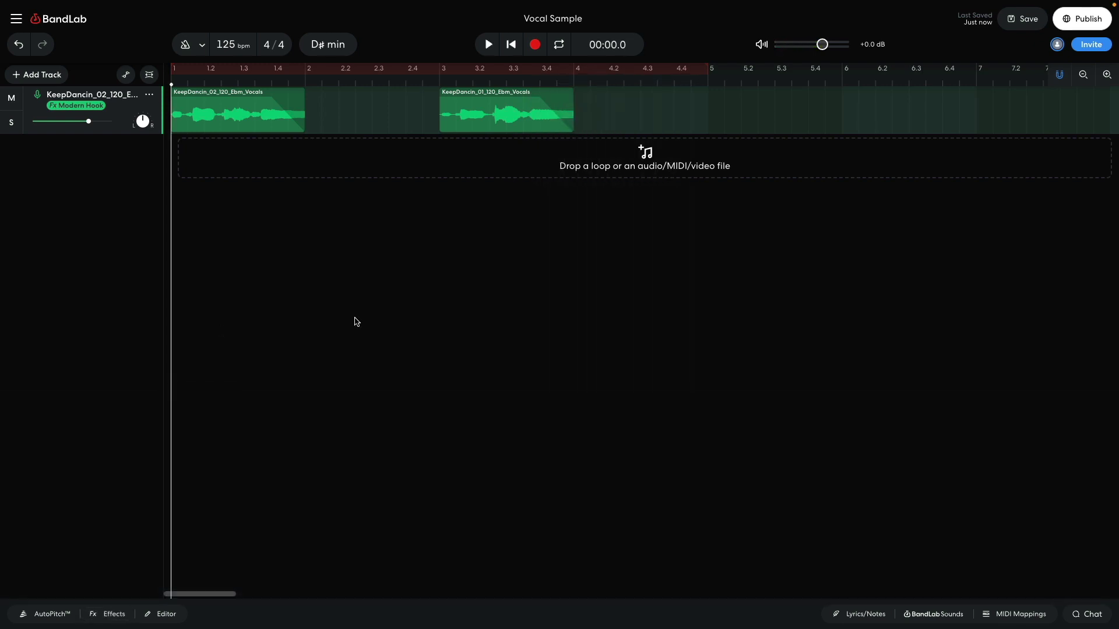
# - Lower the vocals to about -5 dB and add a Grand Piano track at about -12.8 dB
pyautogui.moveTo(88, 121); pyautogui.dragTo(75, 121)
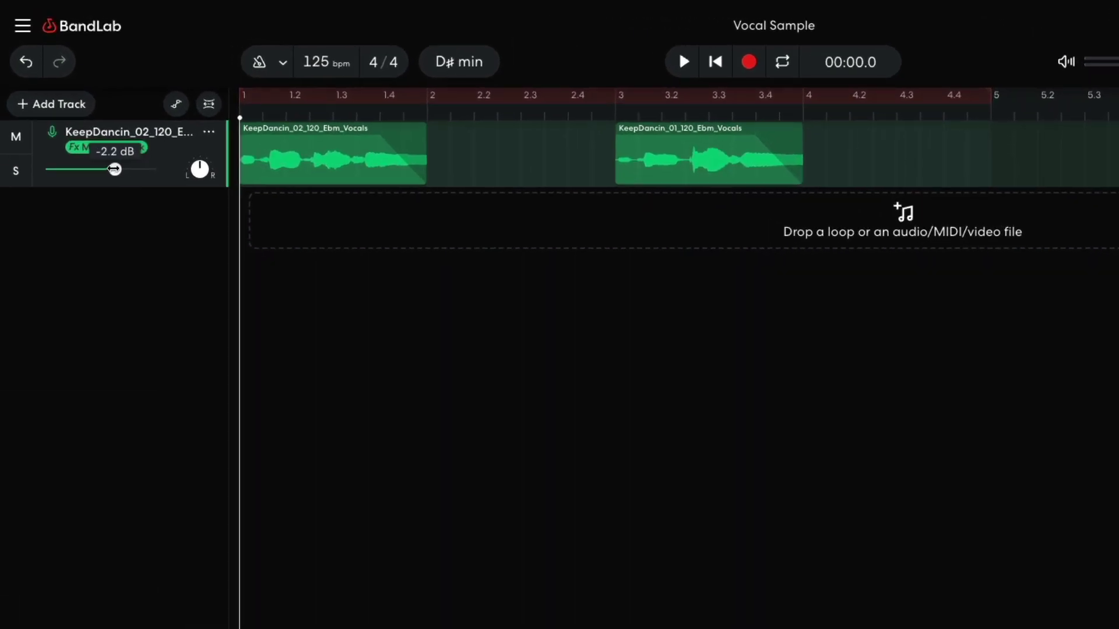
pyautogui.moveTo(99, 168); pyautogui.dragTo(100, 169)
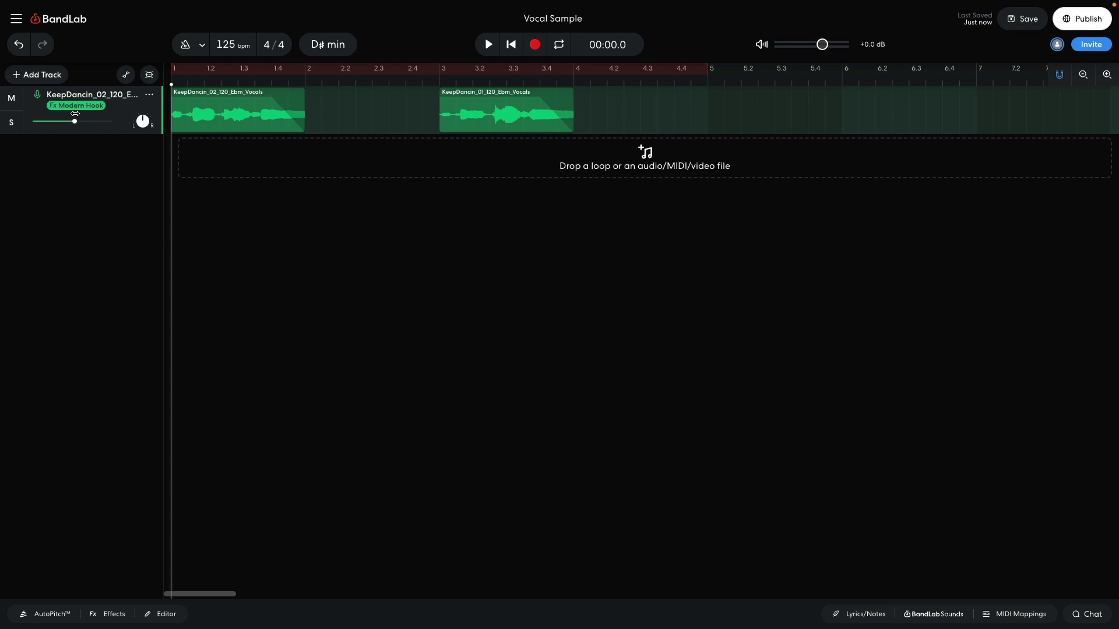
pyautogui.click(47, 75)
pyautogui.click(76, 175)
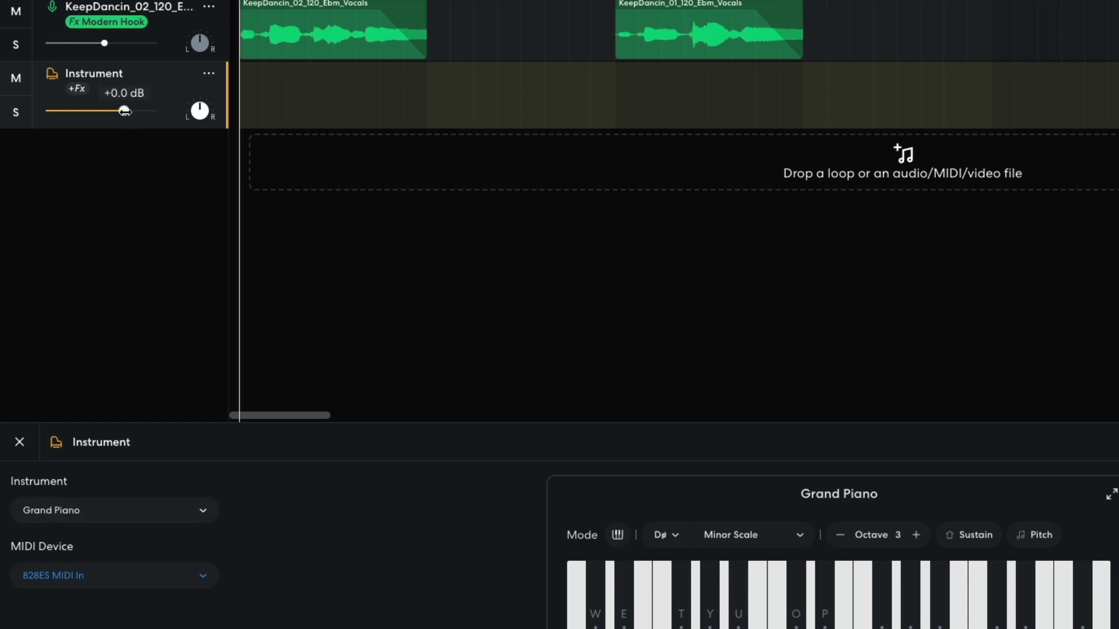
pyautogui.moveTo(124, 111)
pyautogui.mouseDown()
pyautogui.moveTo(85, 112)
pyautogui.moveTo(107, 116)
pyautogui.mouseUp()
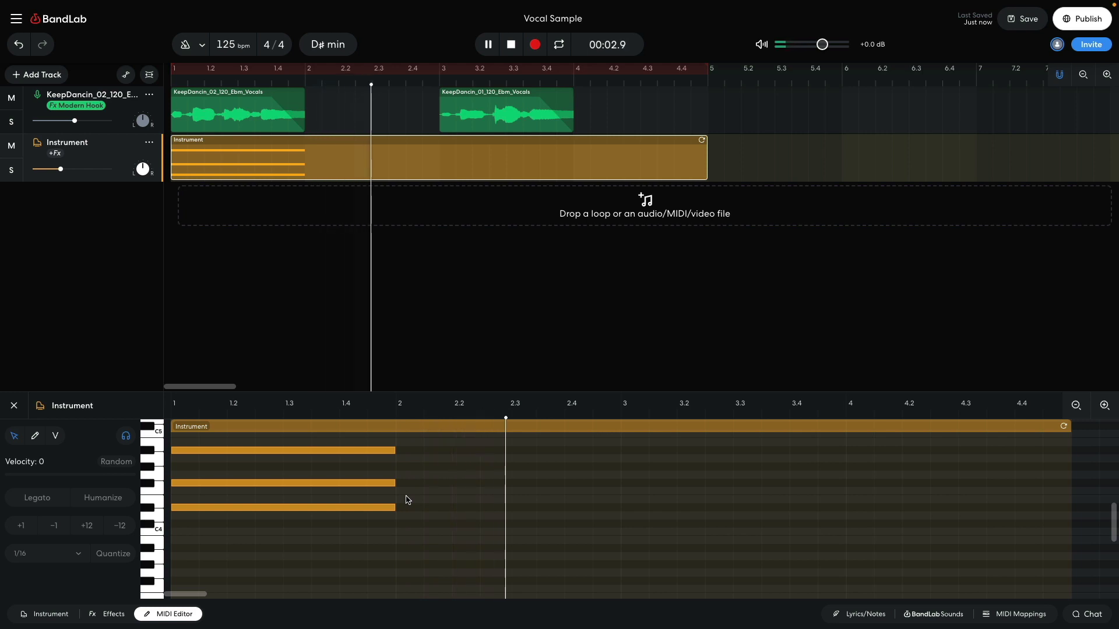
# - Copy the bar 1 three-note piano chord into bar 2 with an Alt-drag
pyautogui.press('space')
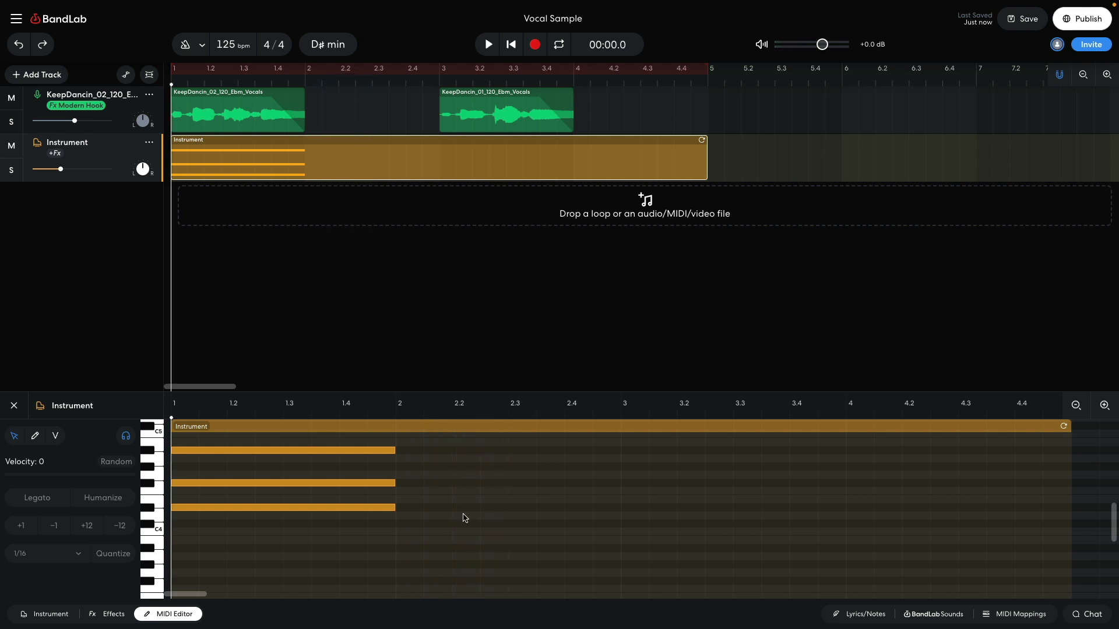
pyautogui.moveTo(456, 548); pyautogui.dragTo(305, 457)
pyautogui.moveTo(279, 509); pyautogui.dragTo(487, 511)
pyautogui.click(489, 528)
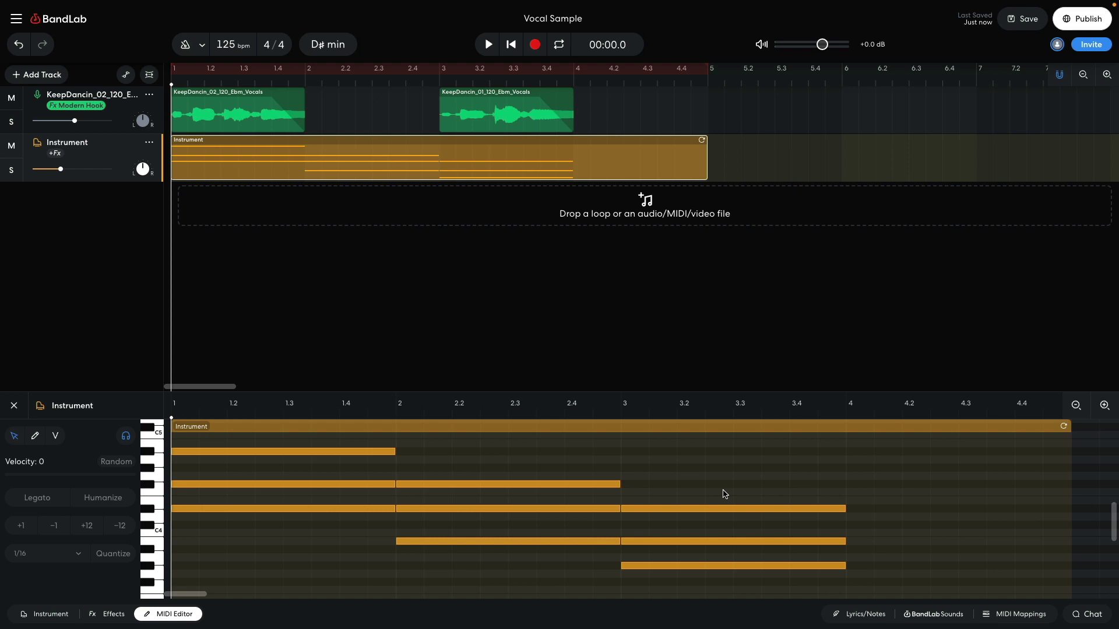
# - Paste the chord into bar 4, raise it one semitone, and play the progression
pyautogui.press('space')
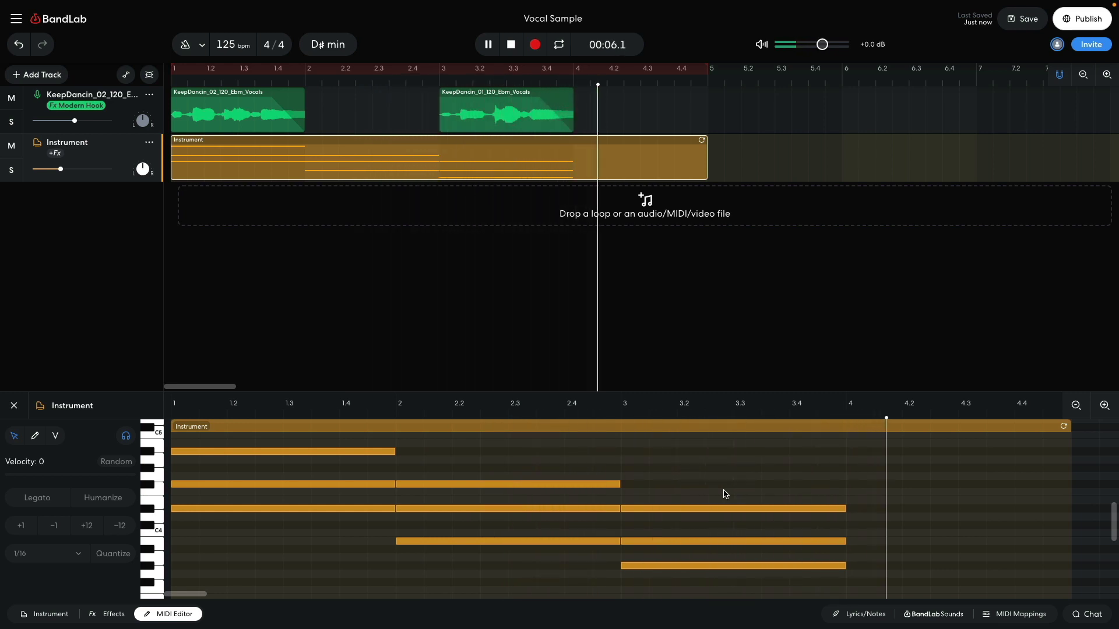
pyautogui.press('space')
pyautogui.hotkey('ctrl', 'v')
pyautogui.moveTo(872, 563); pyautogui.dragTo(873, 549)
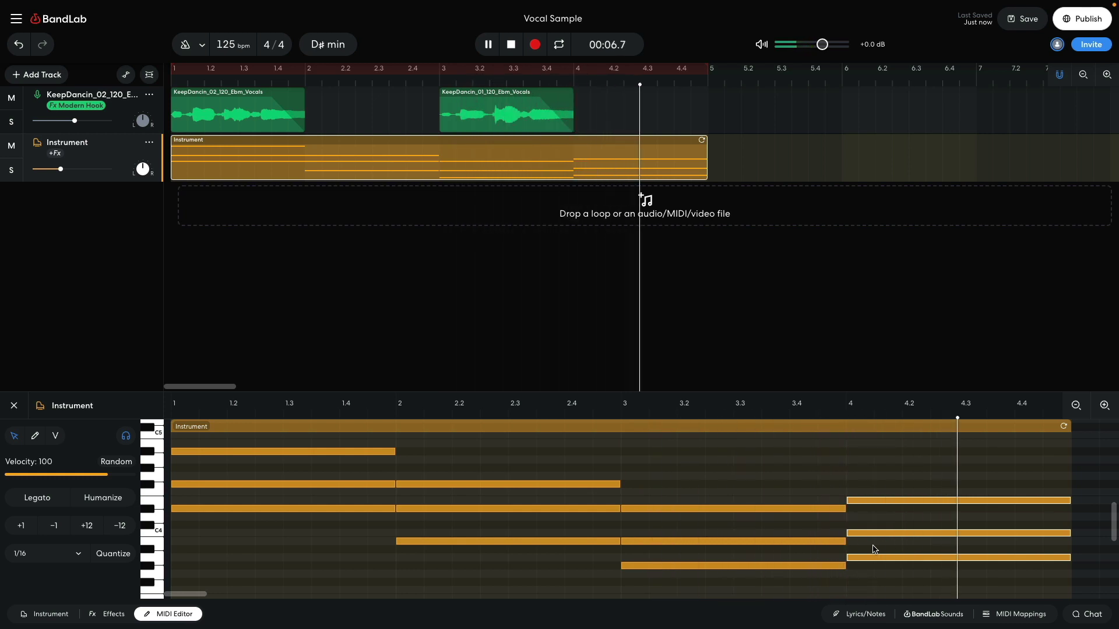
pyautogui.press('space')
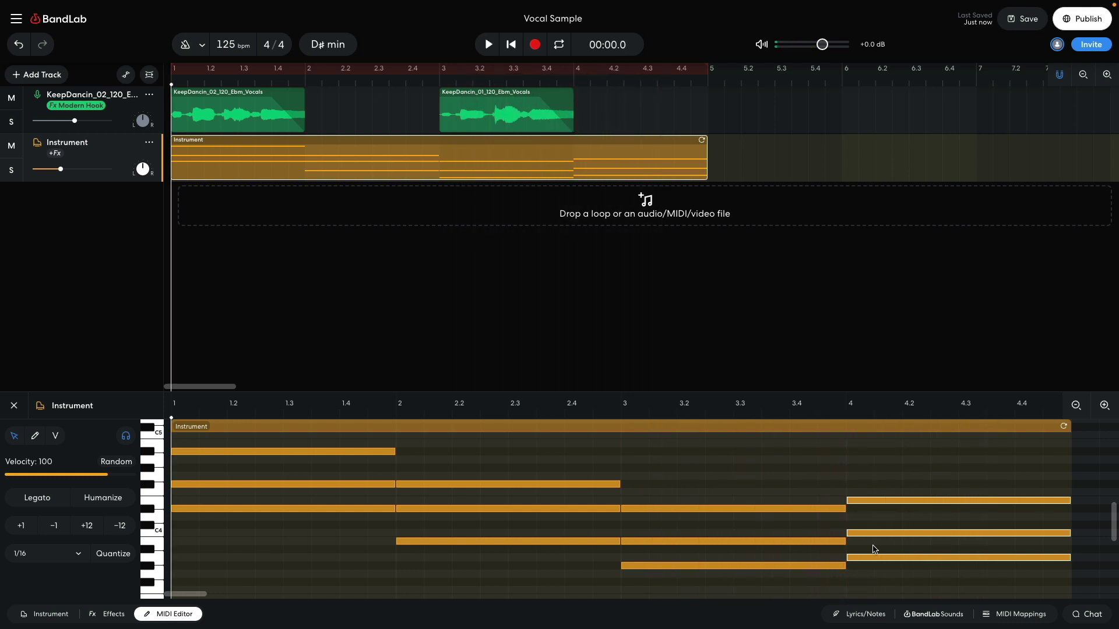
pyautogui.press('Up')
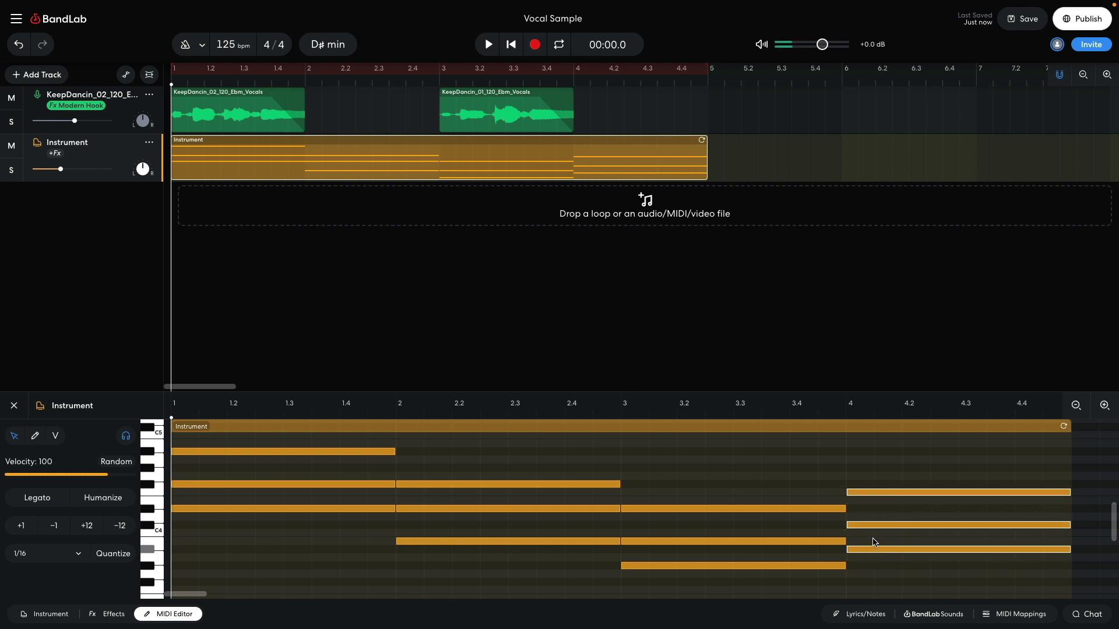
pyautogui.press('space')
# - Chop the four piano chords into staccato stabs, preview them, and close the MIDI Editor
pyautogui.hotkey('ctrl', 'z')
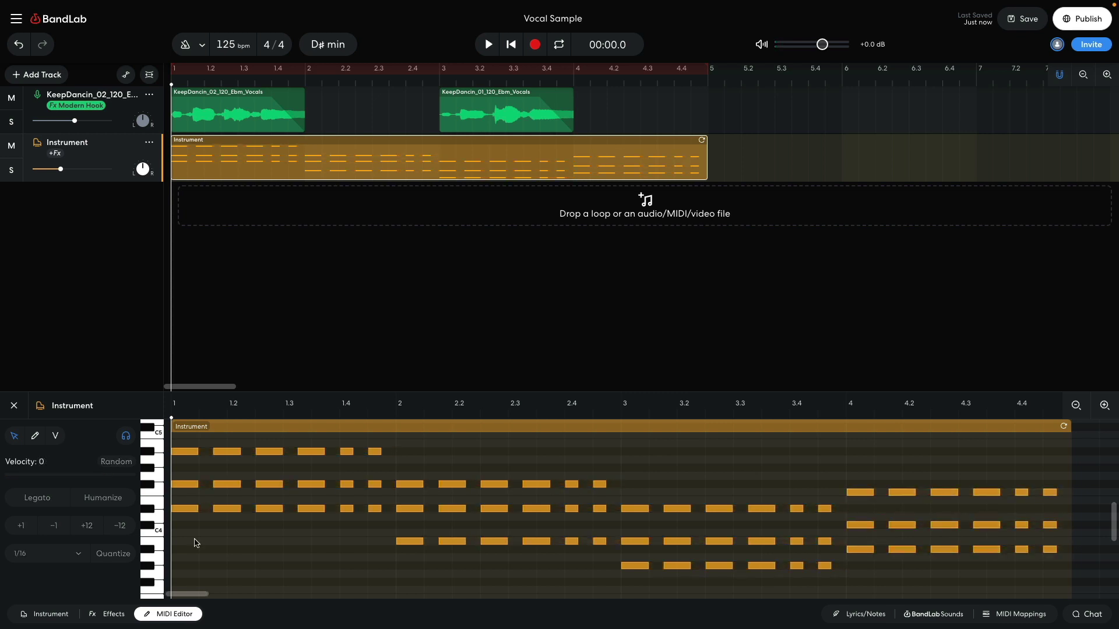
pyautogui.press('space')
pyautogui.click(453, 368)
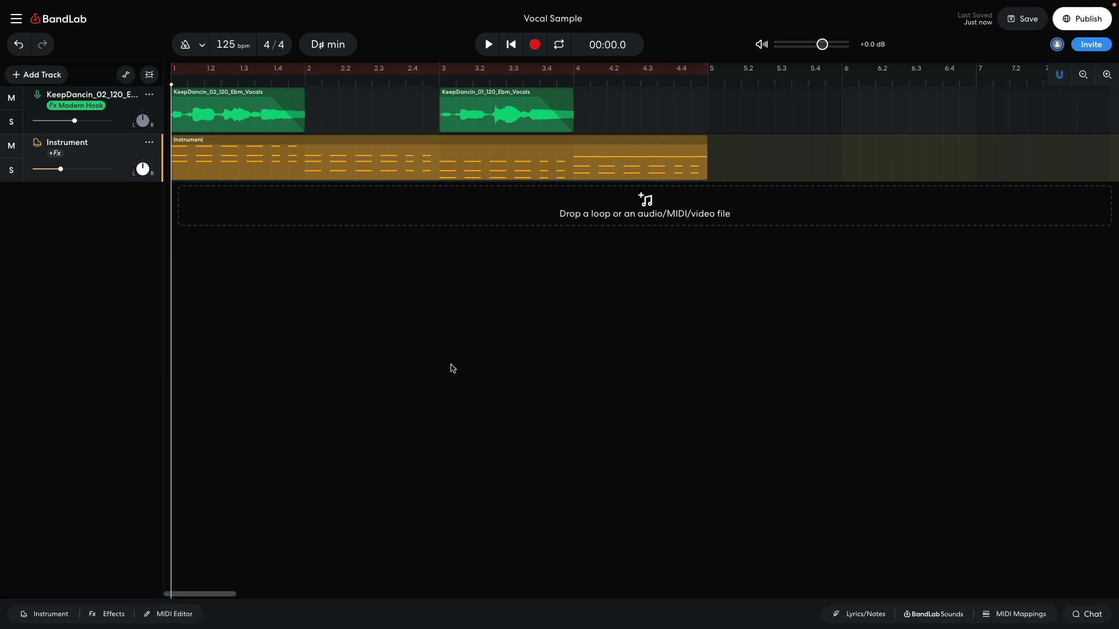
# - Filter the BandLab Sounds loops to the Drum instrument and browse the house drum loops
pyautogui.click(933, 615)
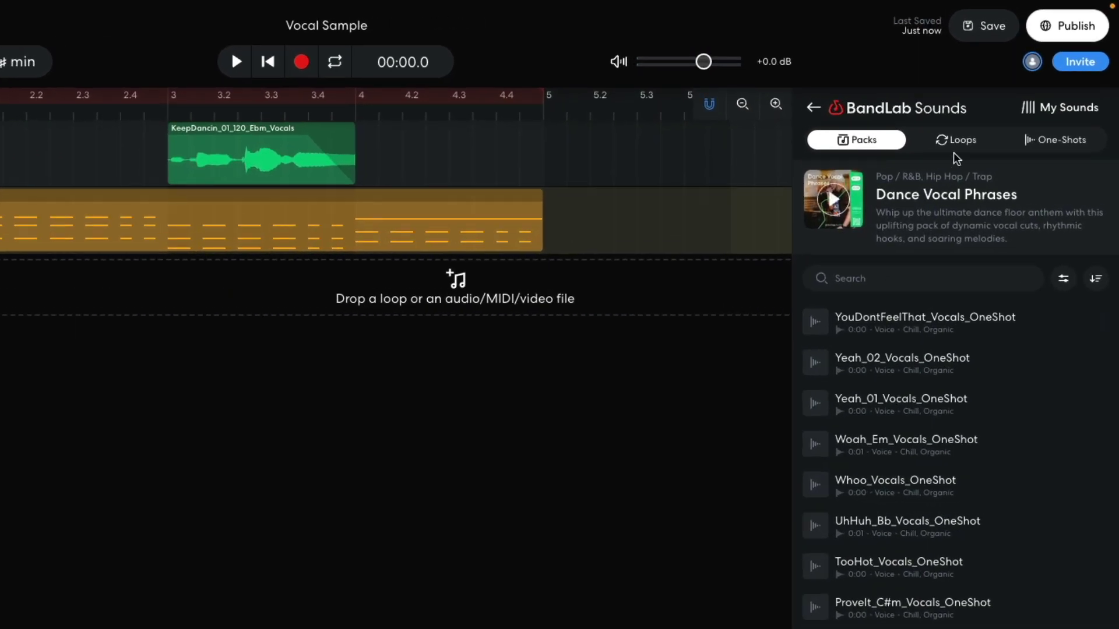
pyautogui.click(1005, 101)
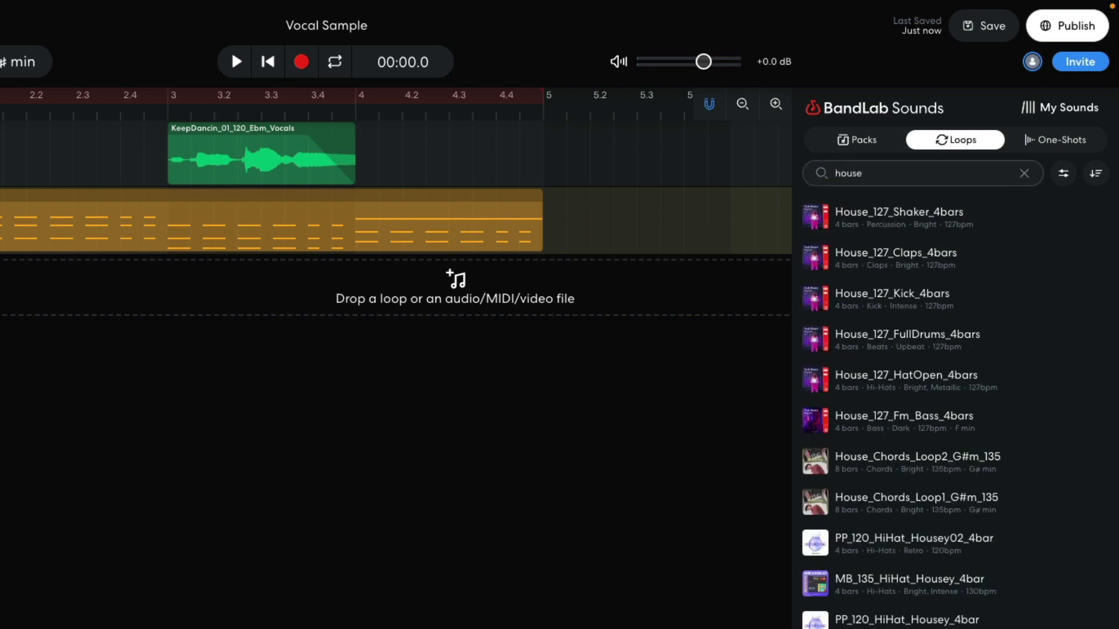
pyautogui.click(1062, 178)
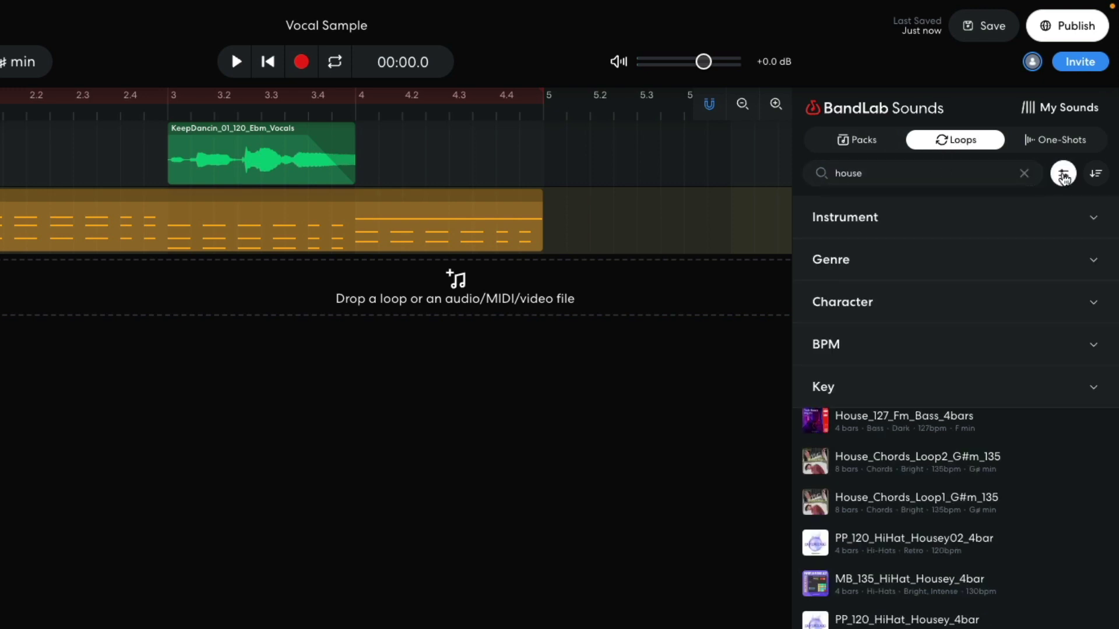
pyautogui.click(1056, 217)
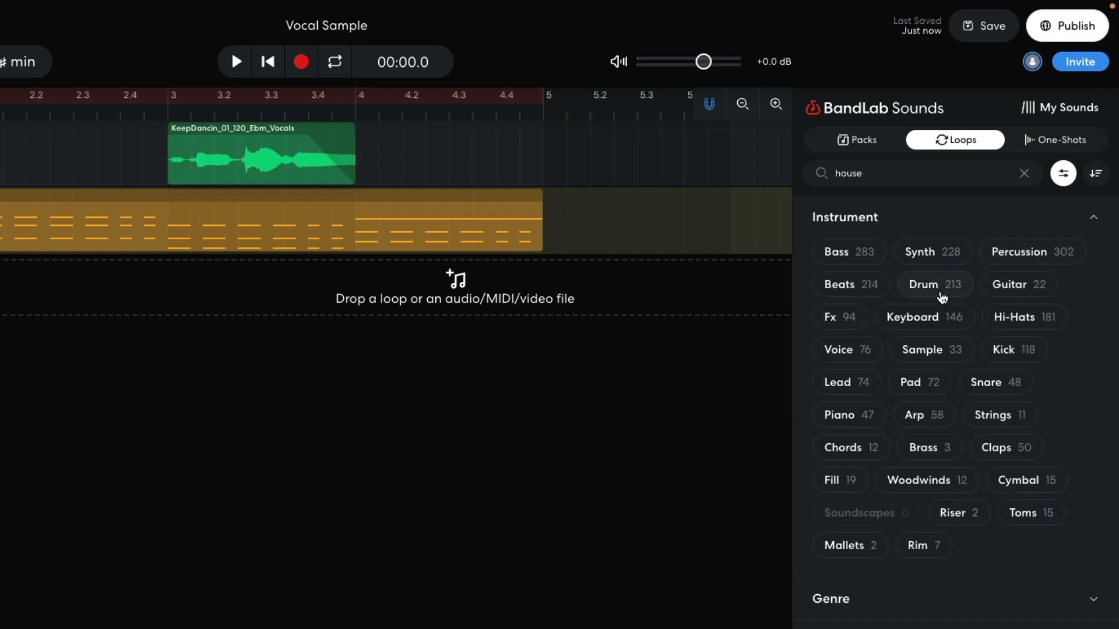
pyautogui.click(942, 297)
pyautogui.click(1060, 178)
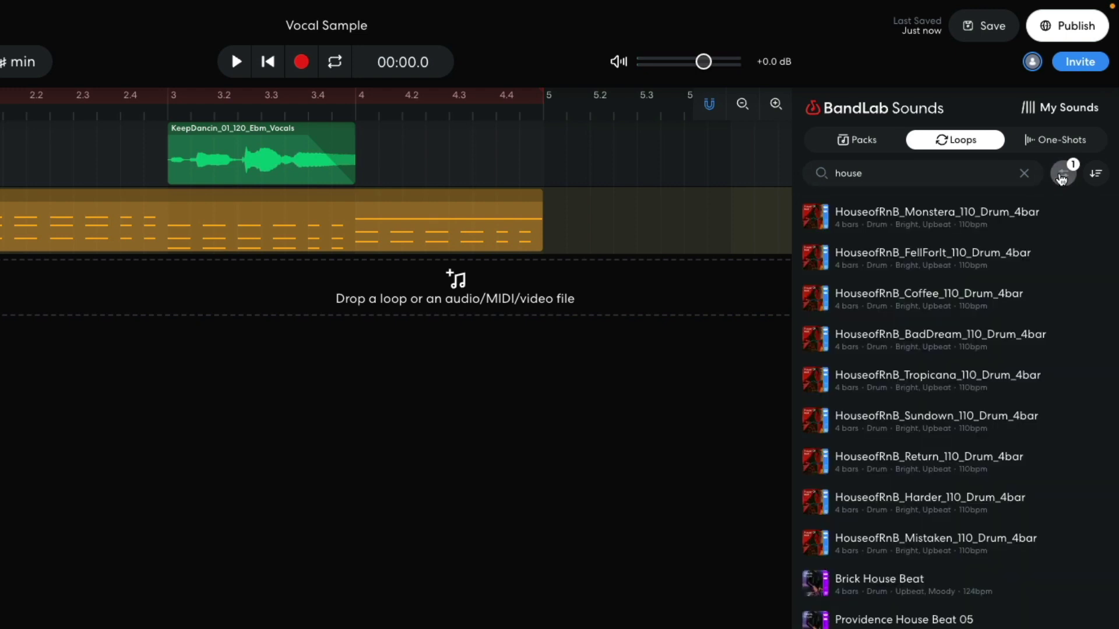
pyautogui.scroll(-5, 925, 394)
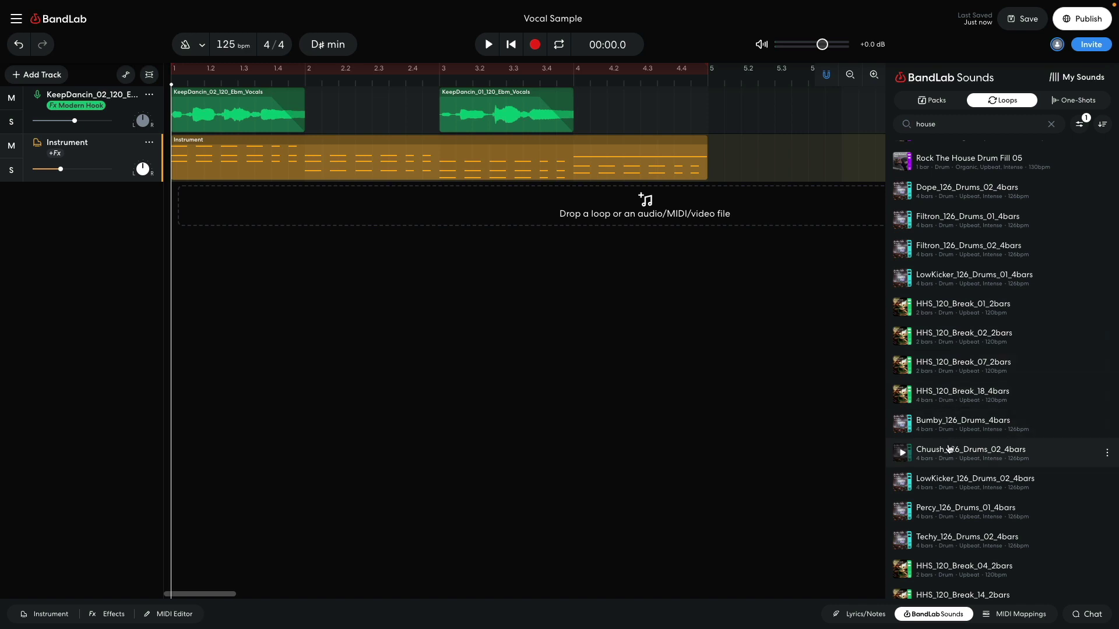
# - Add the Chuush_126_Drums_02_4bars loop as a new track at bar 1 and audition it
pyautogui.moveTo(949, 449); pyautogui.dragTo(185, 211)
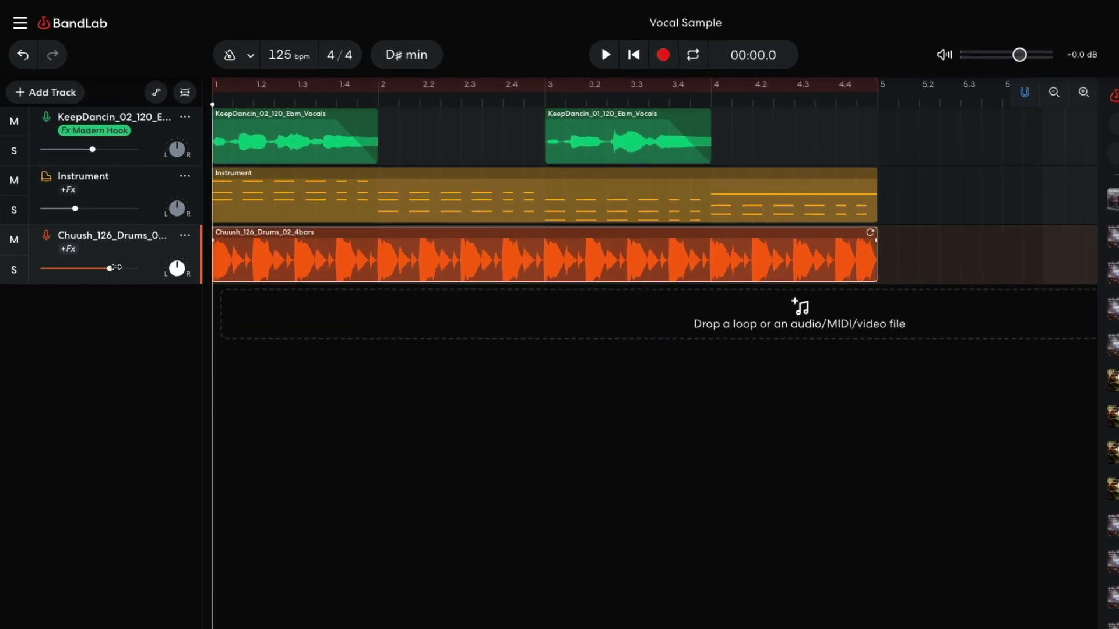
pyautogui.moveTo(108, 268)
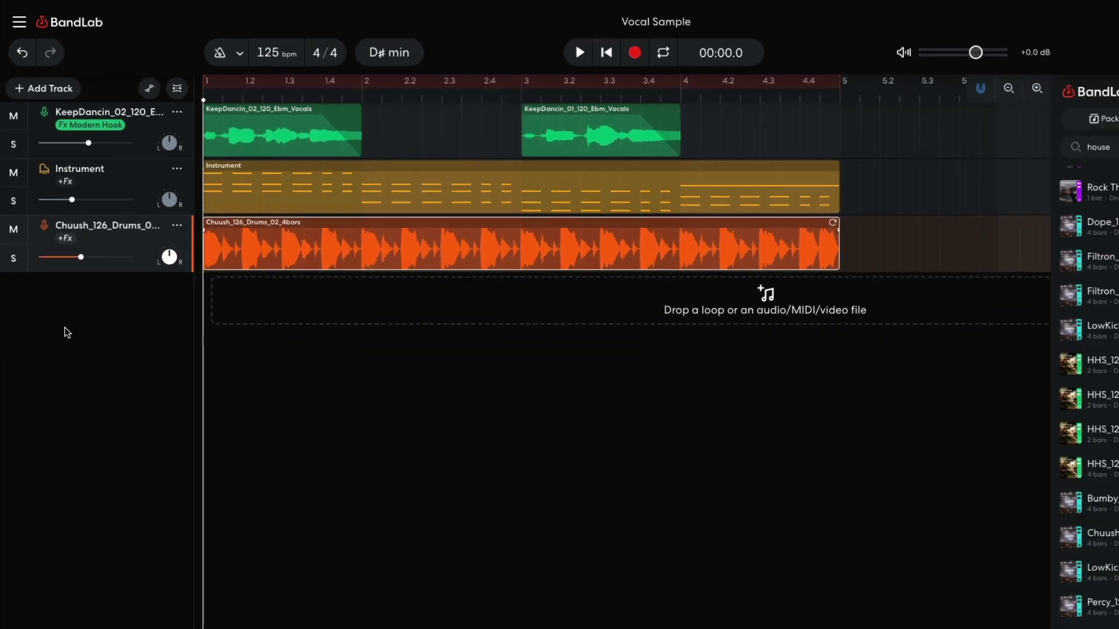
pyautogui.press('space')
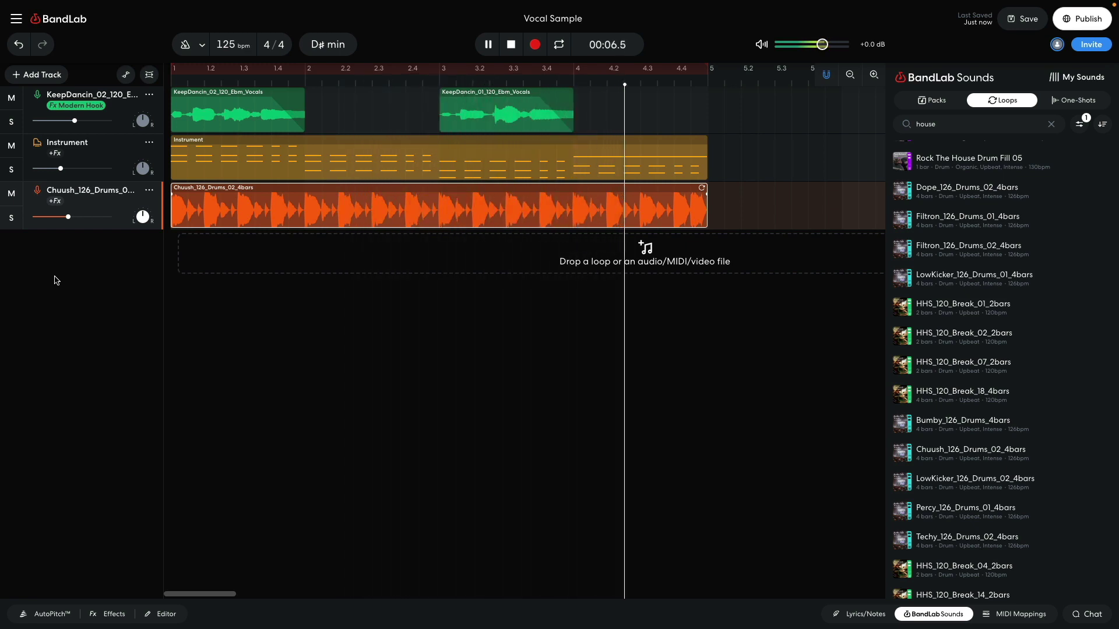
pyautogui.press('space')
# - Create a virtual instrument track using the Synth Basses > Deep House sound
pyautogui.click(37, 77)
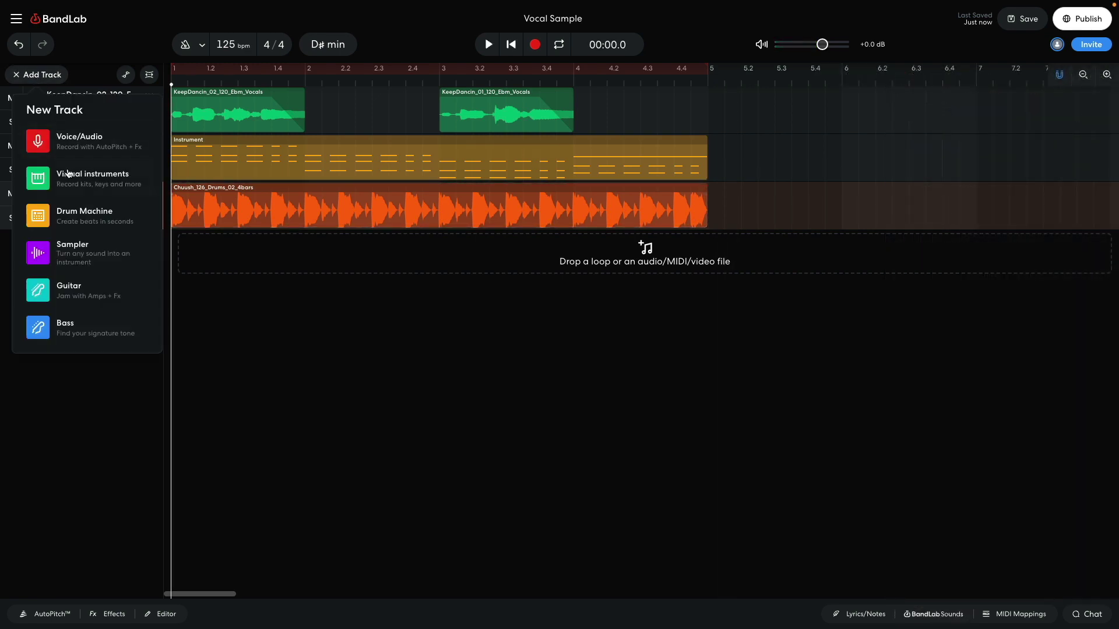
pyautogui.click(69, 176)
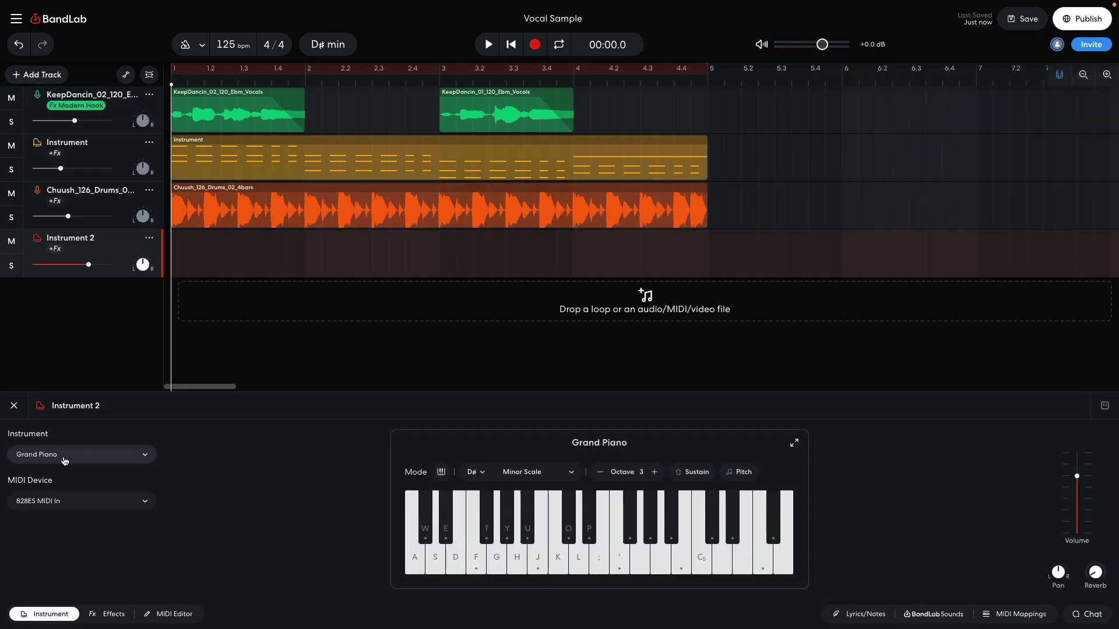
pyautogui.click(65, 457)
pyautogui.click(73, 349)
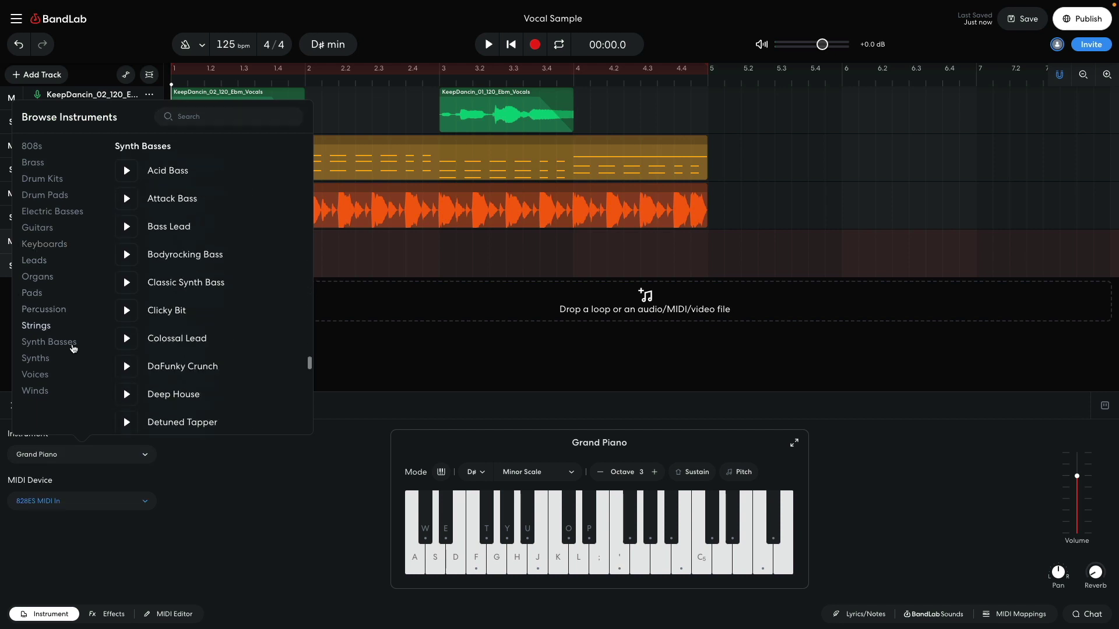
pyautogui.click(194, 394)
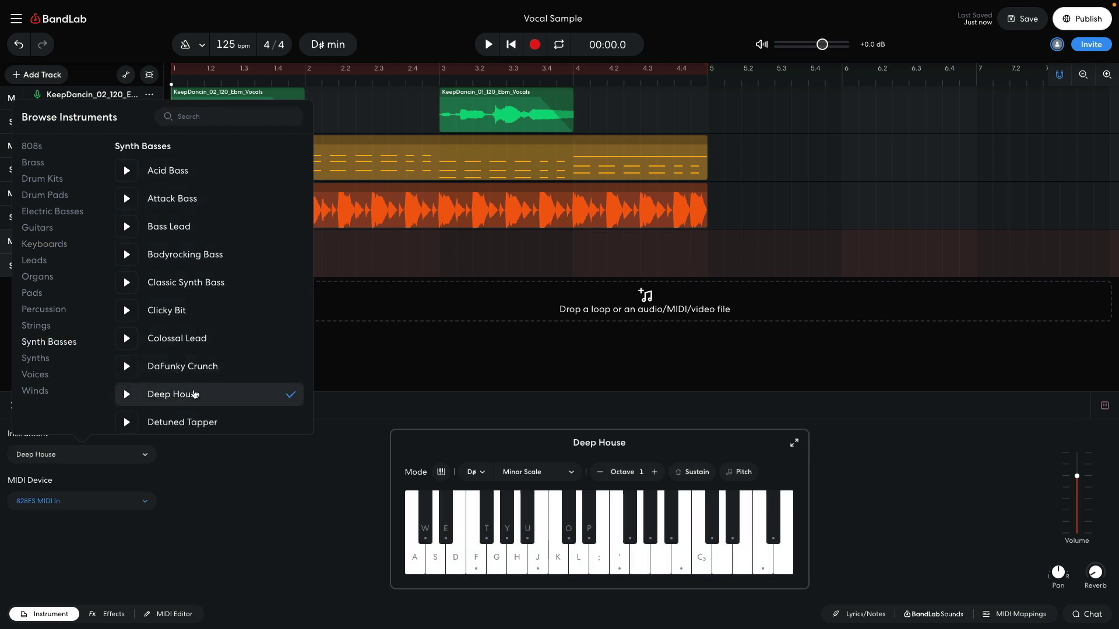
pyautogui.click(351, 352)
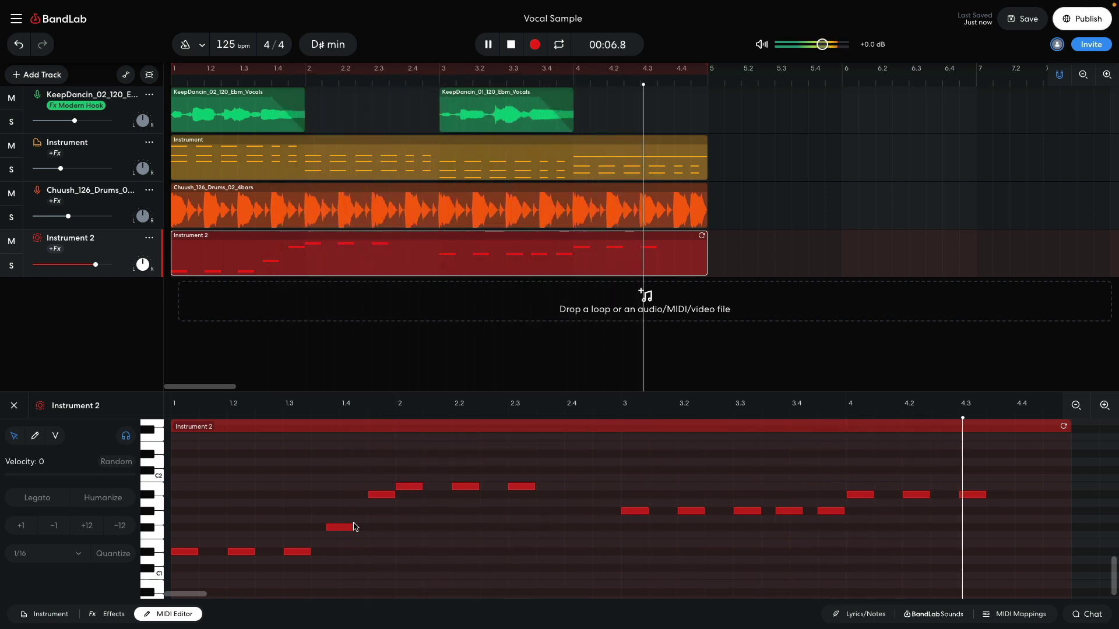
# - Close the MIDI Editor once the Instrument 2 notes are recorded
pyautogui.press('Escape')
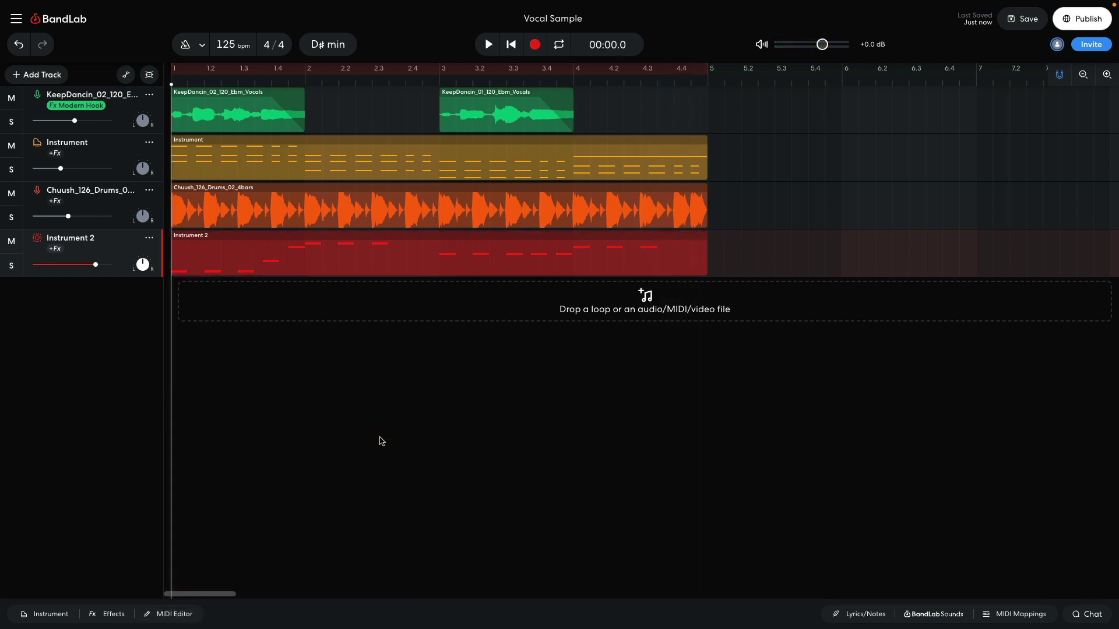
# - Search the loops for 'sha', add Chill04_90_DL3_Shaker_4bar as a new track, and preview it
pyautogui.click(937, 614)
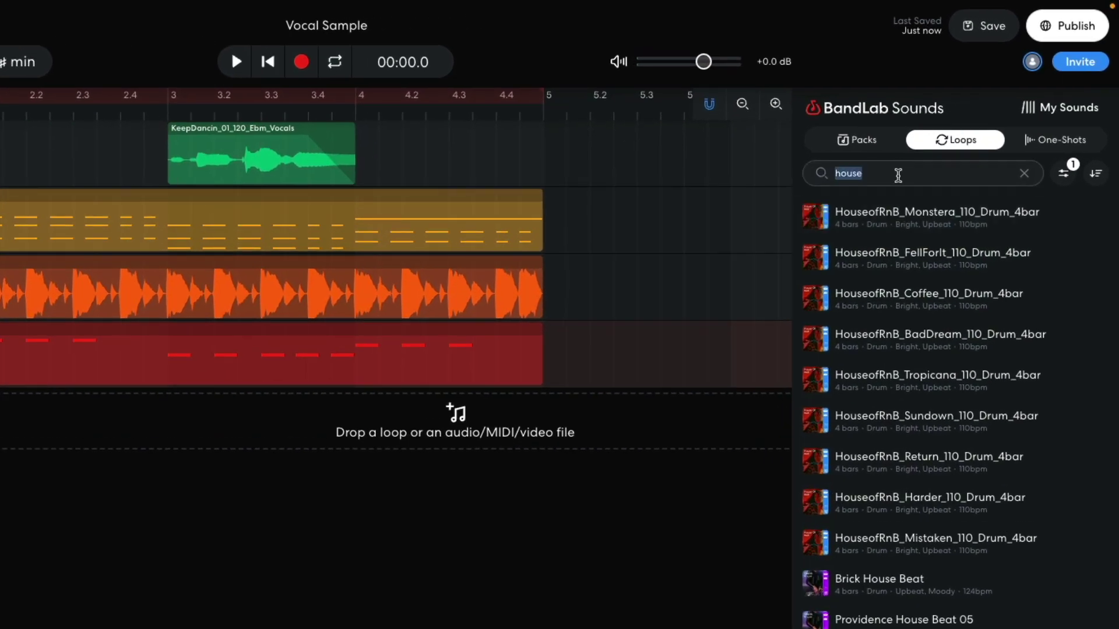
pyautogui.write('shaker')
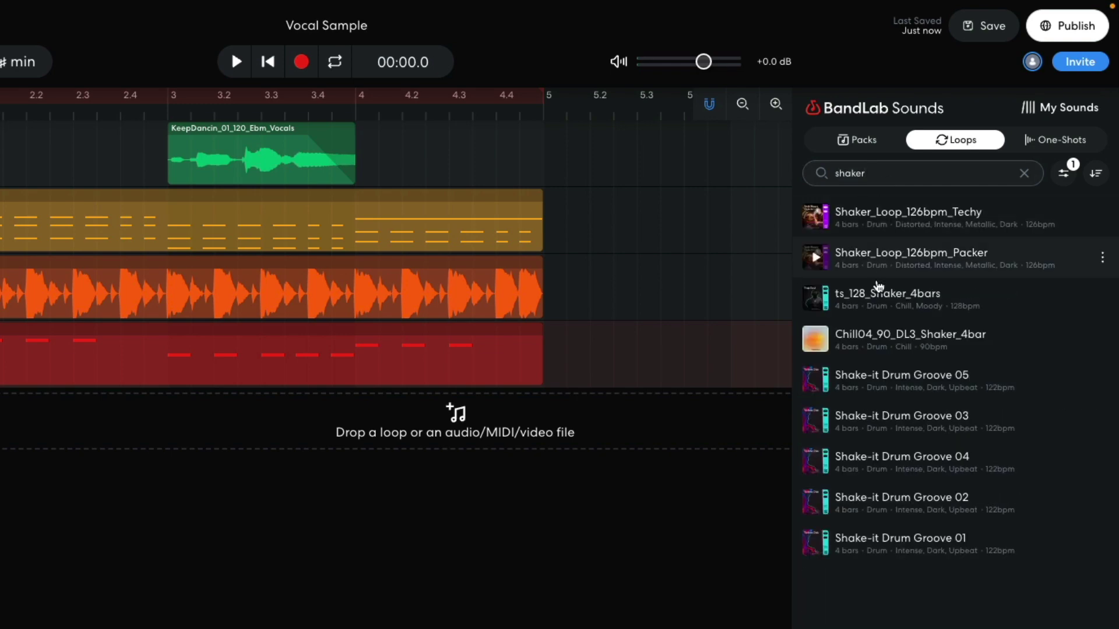
pyautogui.moveTo(886, 337); pyautogui.dragTo(182, 301)
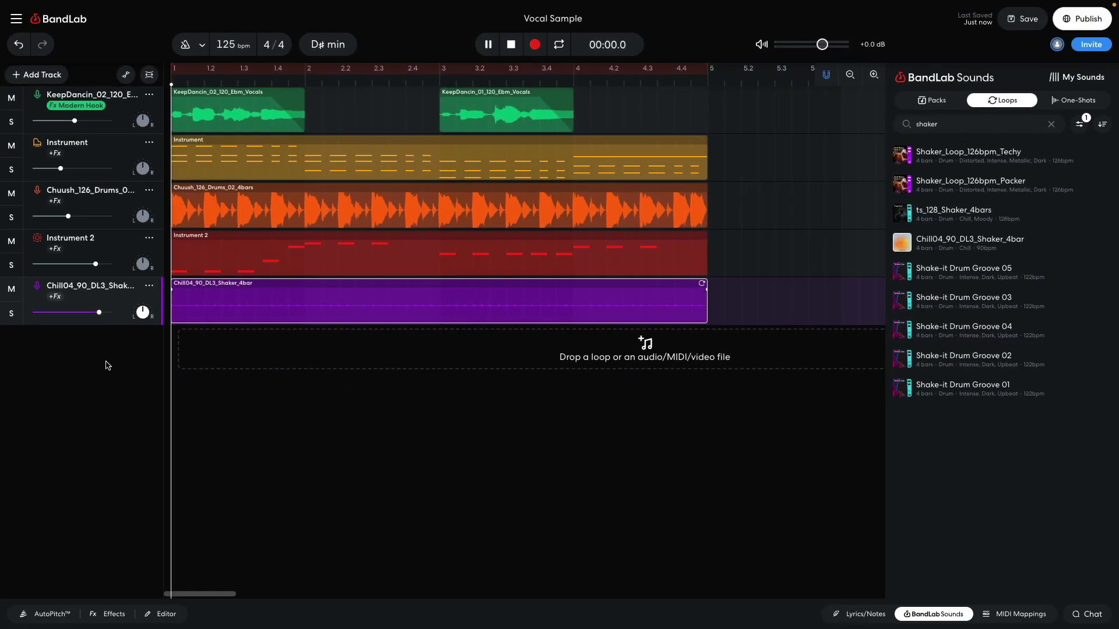
pyautogui.press('space')
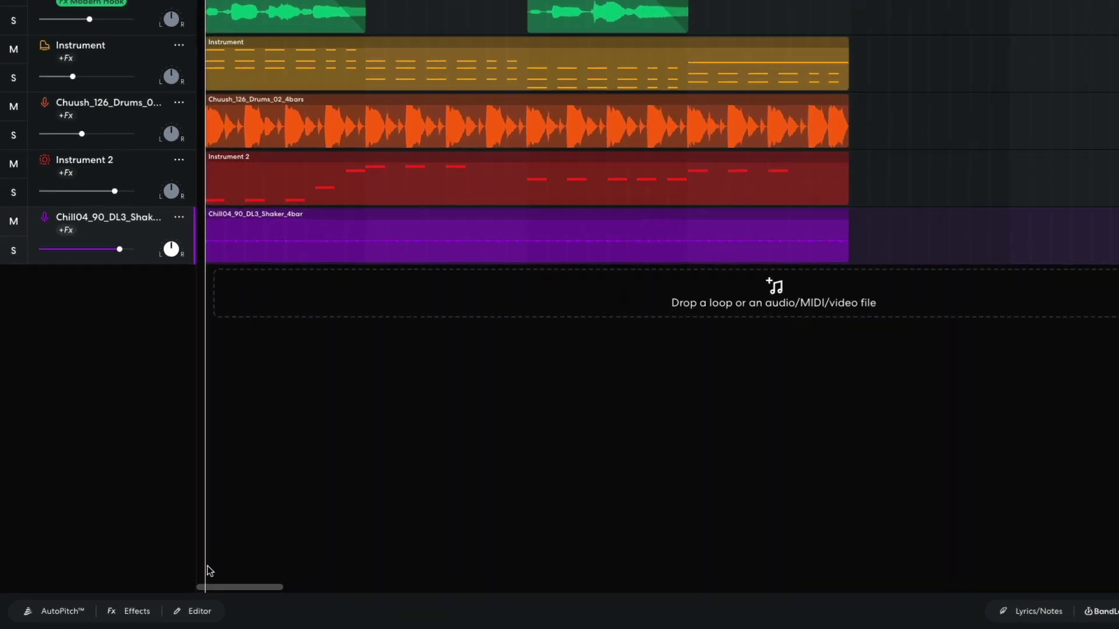
# - Add the Dynamics > Pumper effect to the shaker track's effects chain
pyautogui.click(136, 615)
pyautogui.click(303, 462)
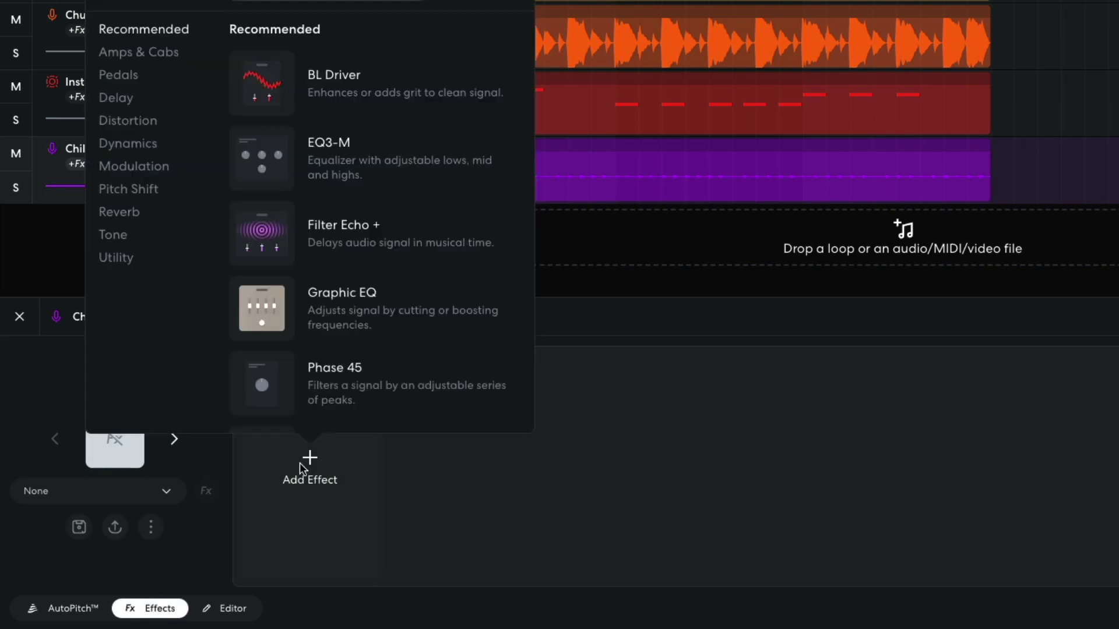
pyautogui.click(128, 148)
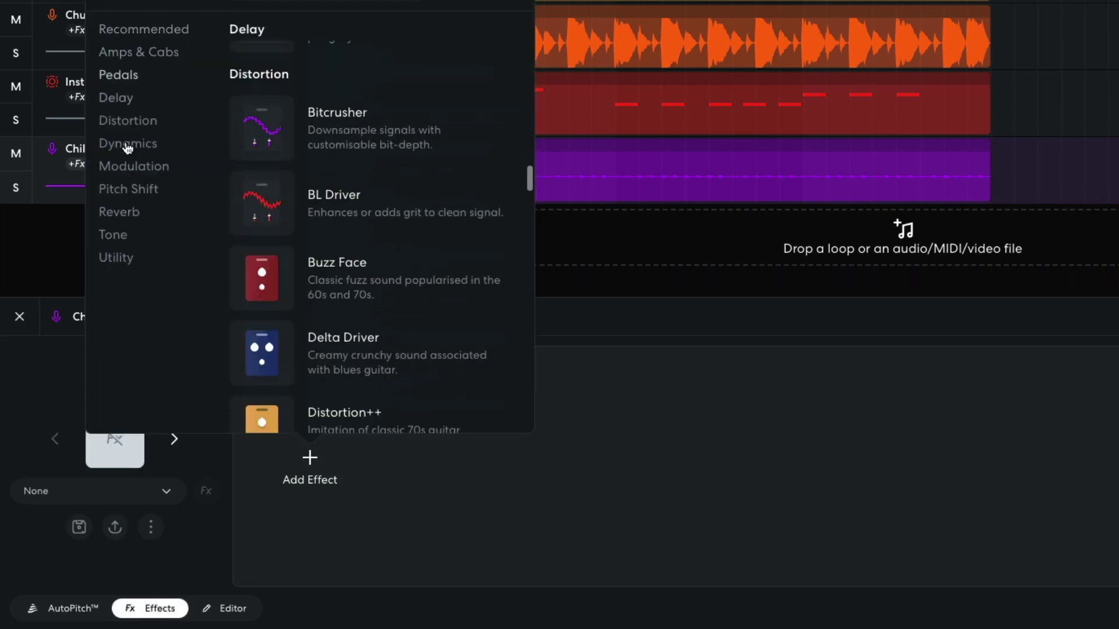
pyautogui.scroll(-5, 382, 217)
pyautogui.scroll(-2, 419, 220)
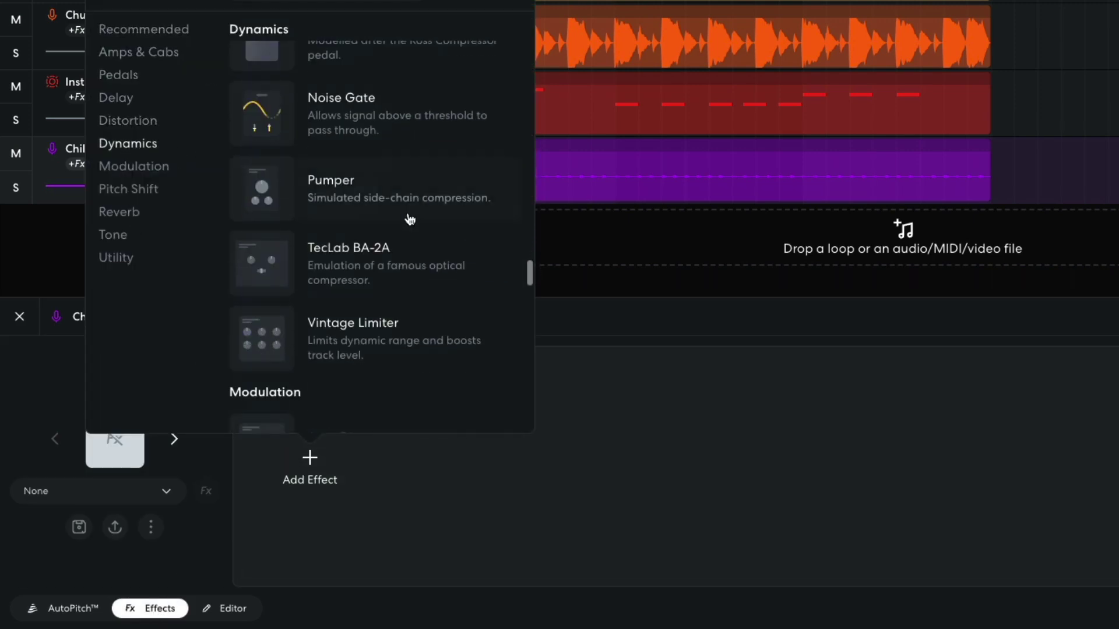
pyautogui.click(379, 199)
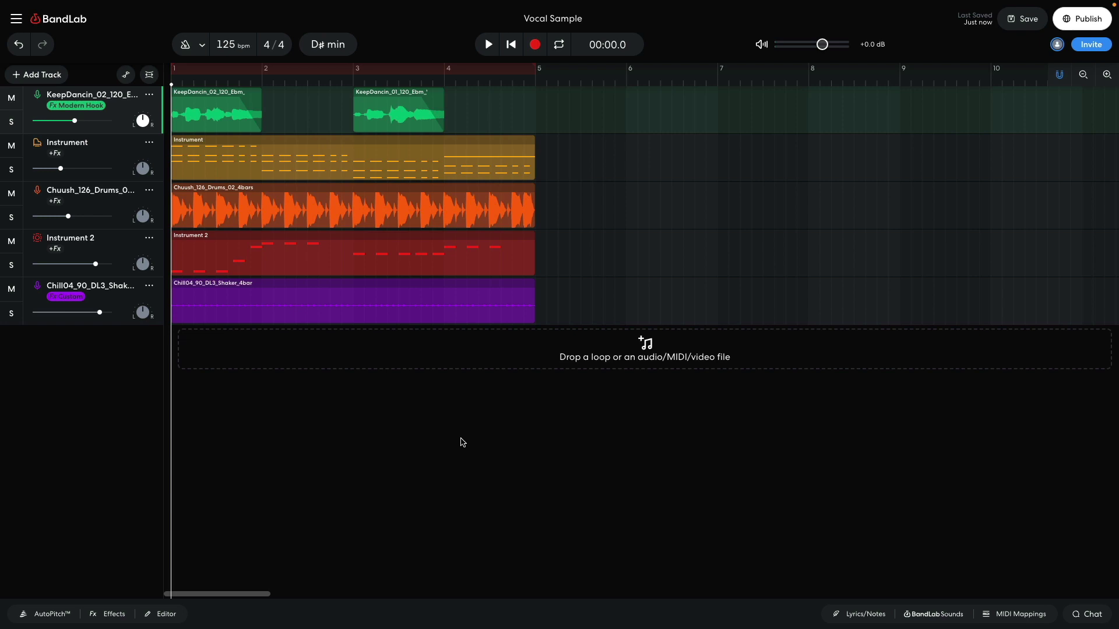
# - Copy all six clips to bar 7 and remove the copied vocal clips
pyautogui.moveTo(601, 306); pyautogui.dragTo(212, 105)
pyautogui.moveTo(246, 142); pyautogui.dragTo(754, 139)
pyautogui.moveTo(684, 122); pyautogui.dragTo(956, 117)
pyautogui.press('Delete')
# - Trim the copied bass clip to about one bar, shorten the chord copy, and play from bar 7
pyautogui.click(816, 257)
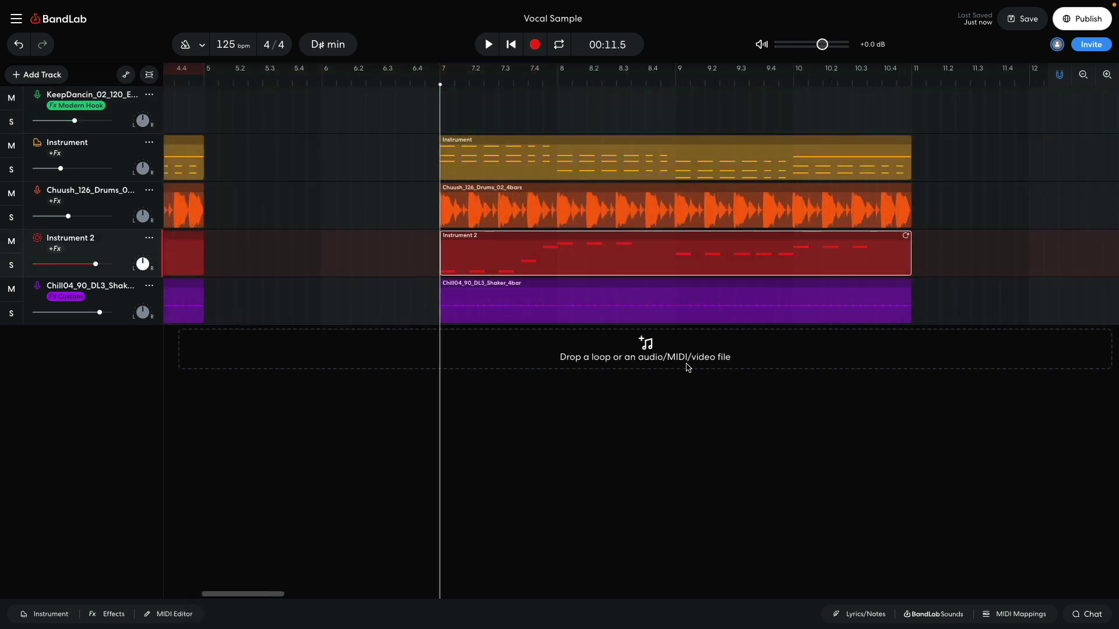
pyautogui.moveTo(911, 258); pyautogui.dragTo(783, 245)
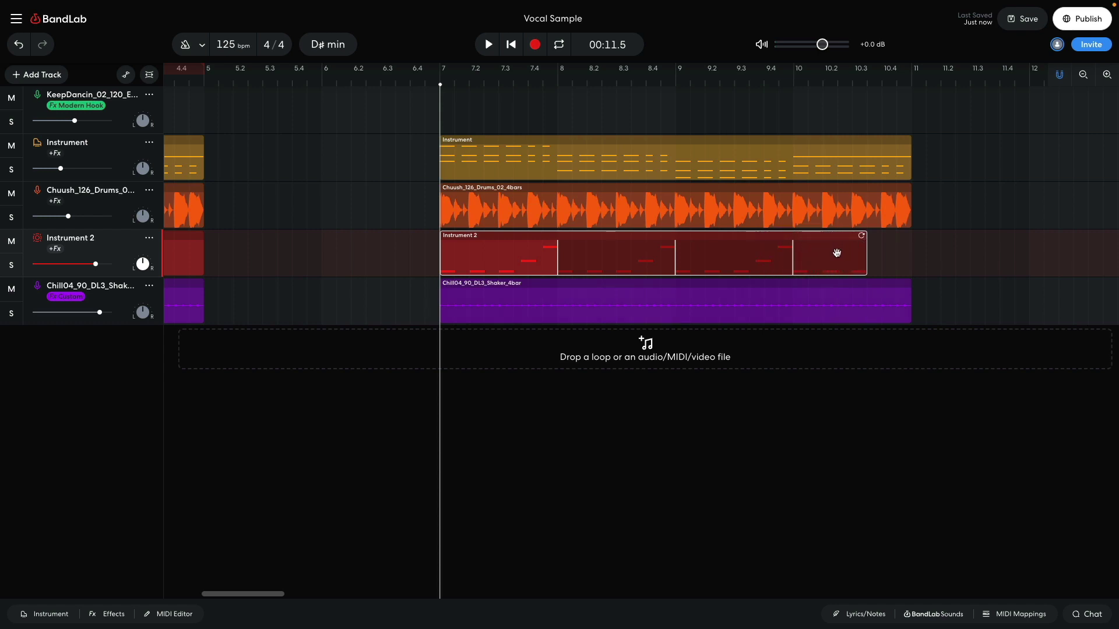
pyautogui.press('Up')
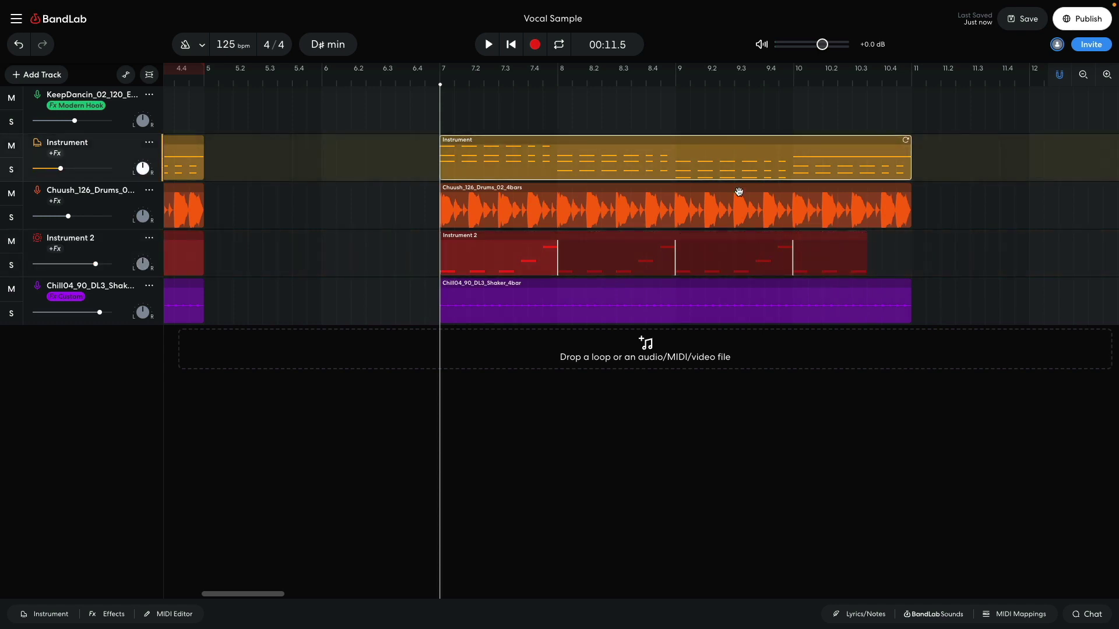
pyautogui.moveTo(912, 165); pyautogui.dragTo(859, 163)
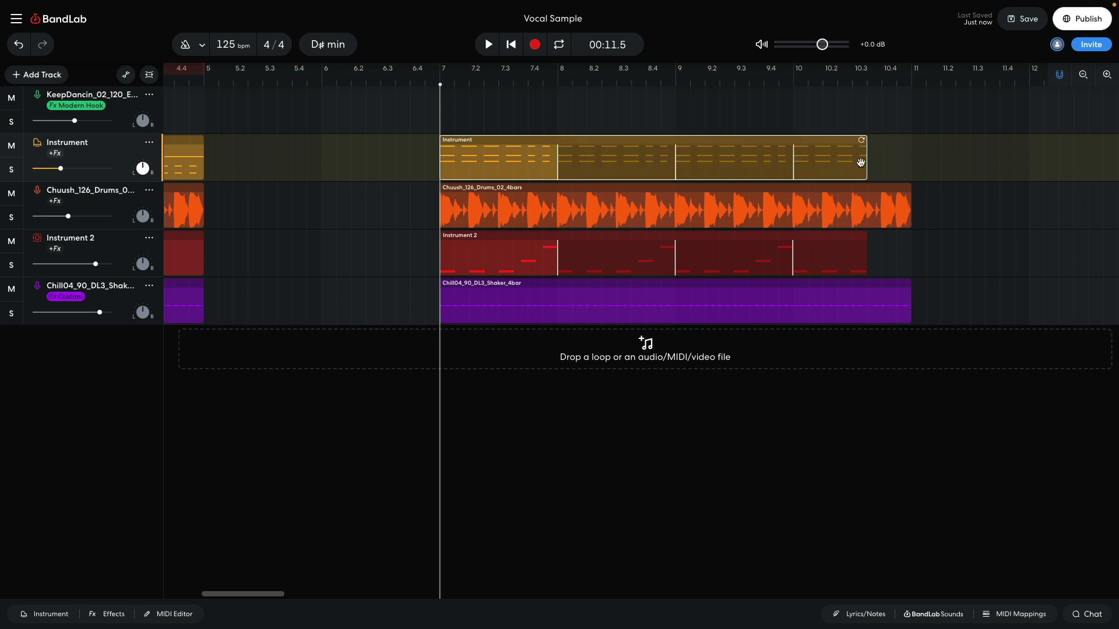
pyautogui.press('space')
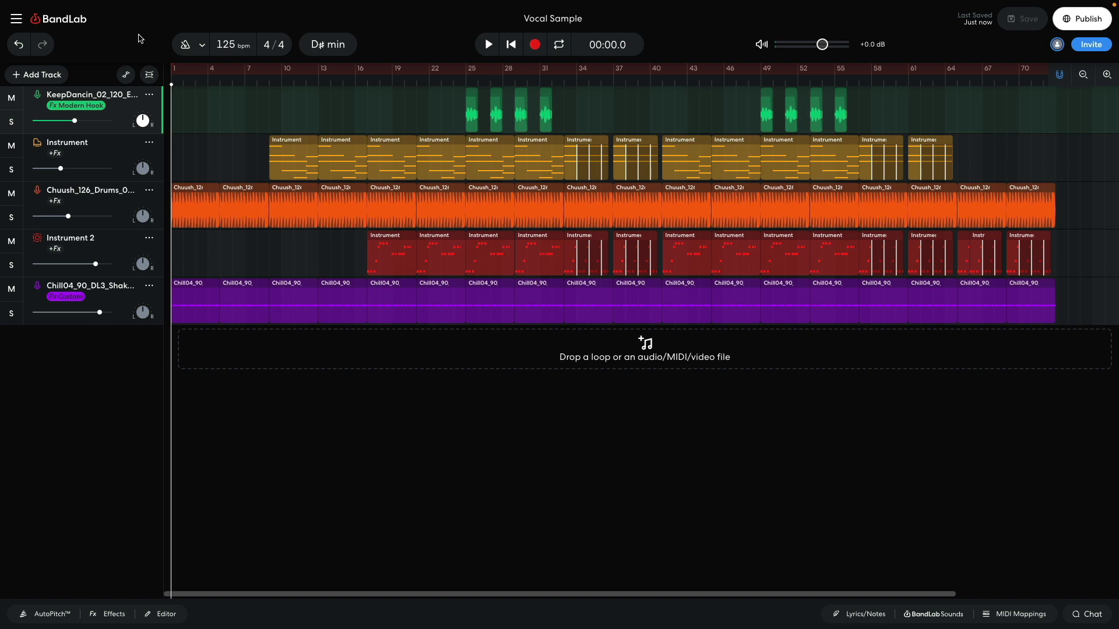
# - Play the full A/B arrangement from the start through about bar 70
pyautogui.press('space')
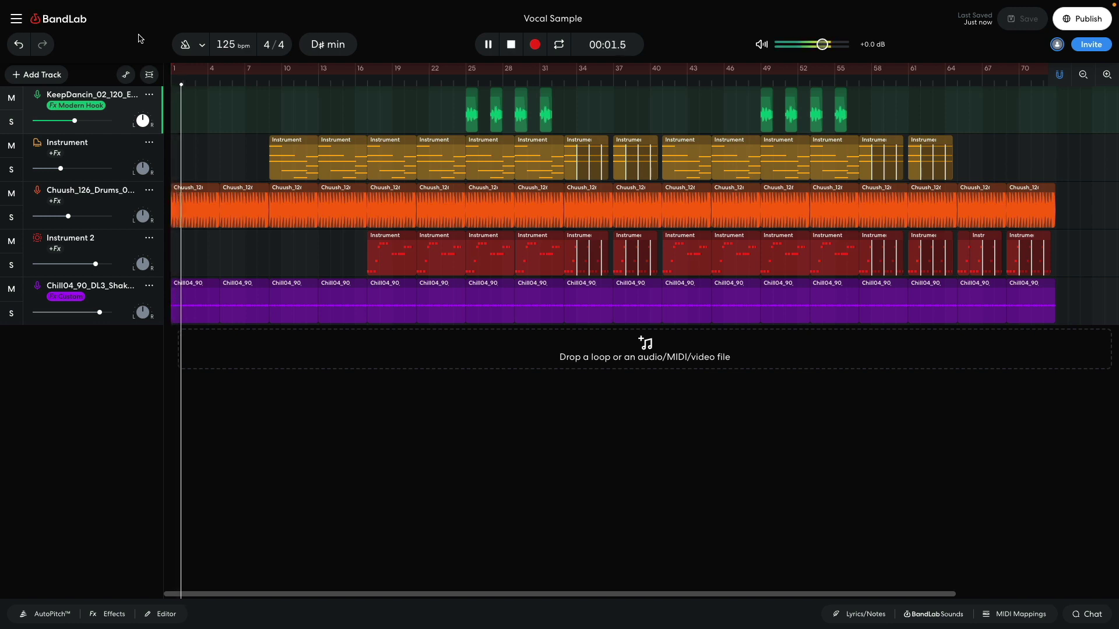